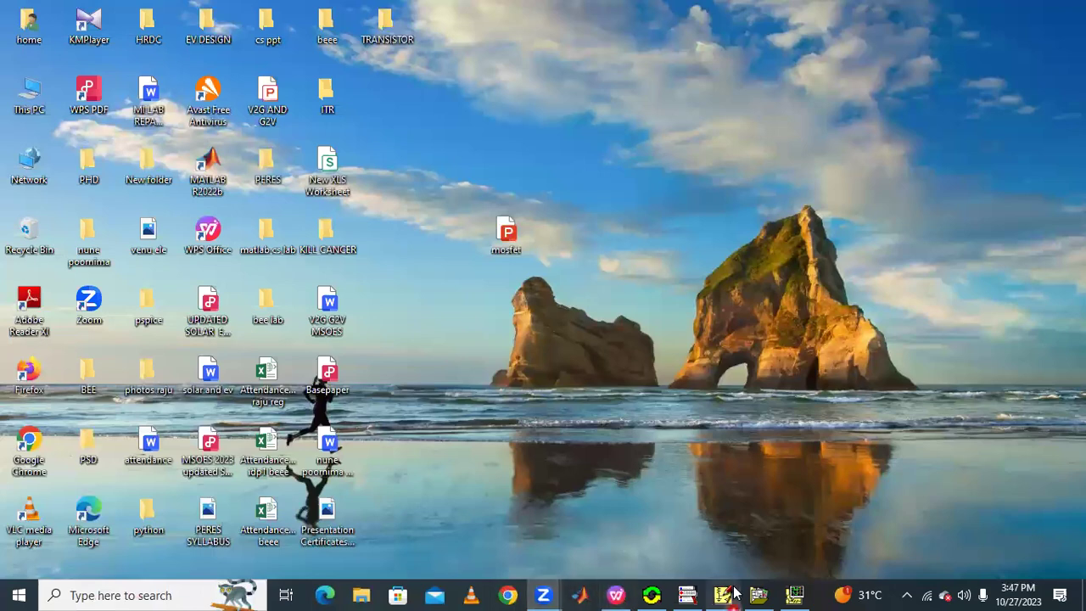
Switch to PSpice Schematics and place one MbreakN n-channel MOSFET near the middle of the blank schematic.
left_click(726, 593)
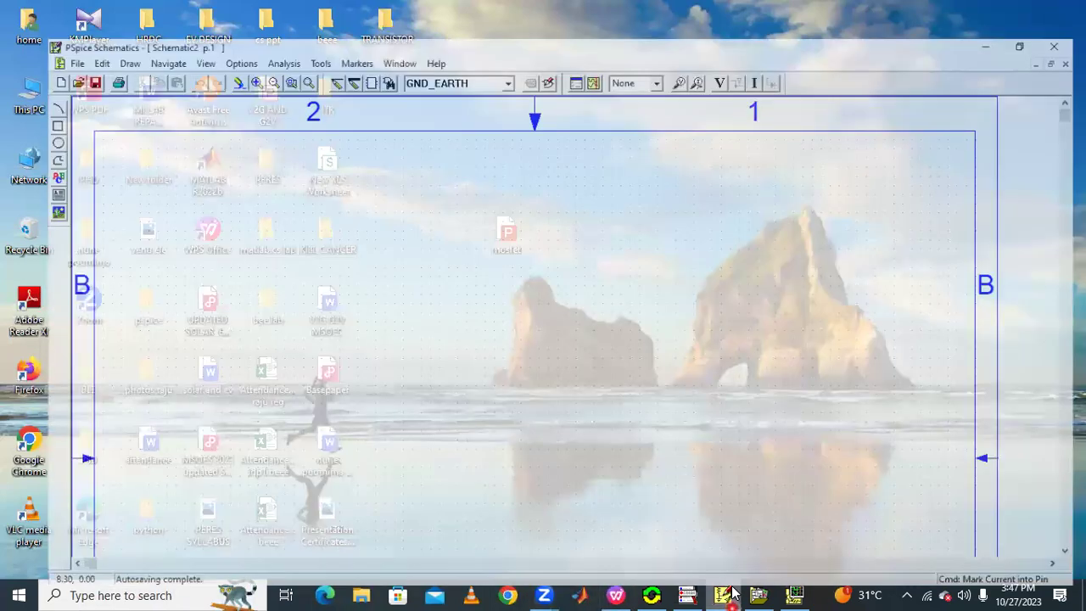
left_click(286, 189)
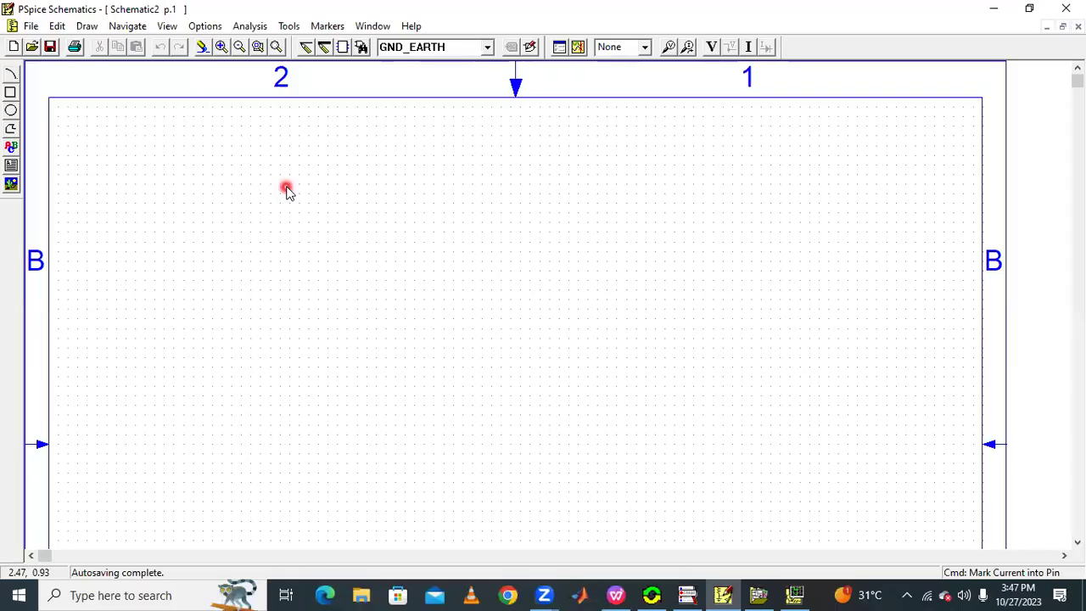
left_click(362, 49)
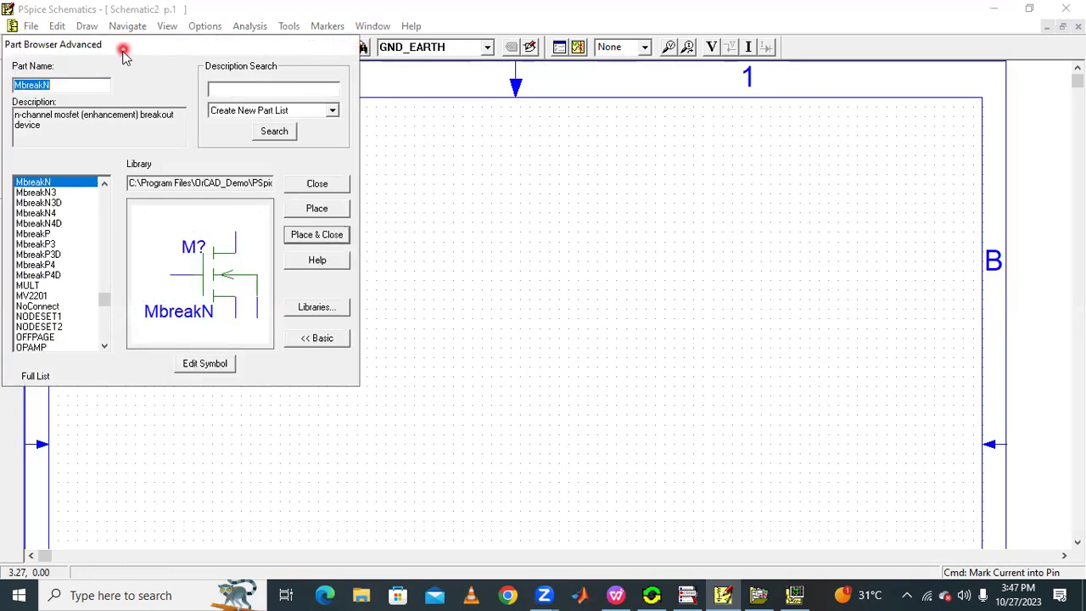
left_click(89, 86)
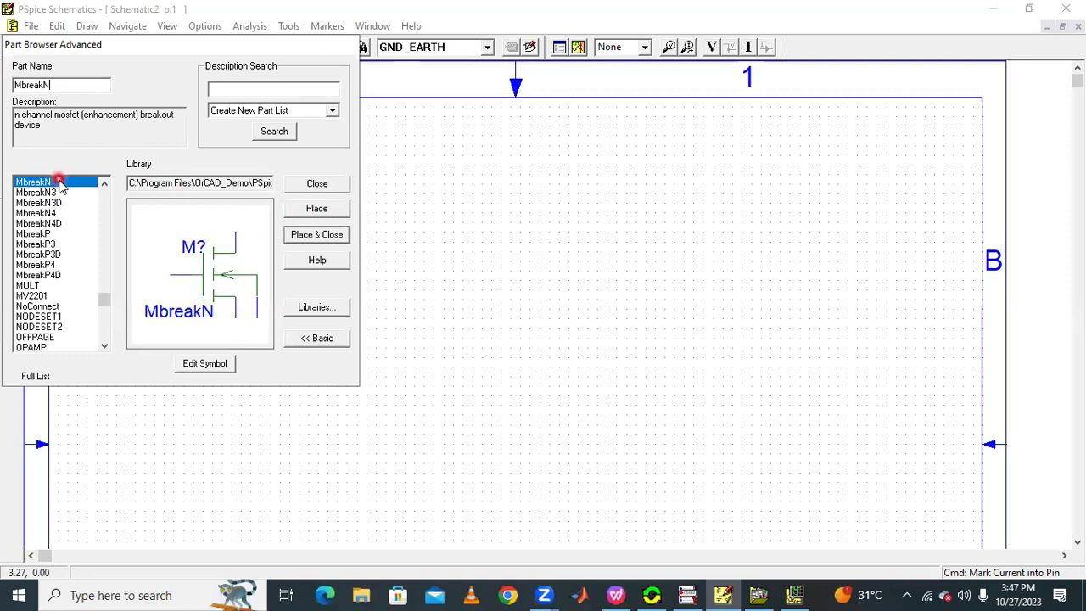
left_click(314, 210)
left_click(547, 267)
left_click(318, 184)
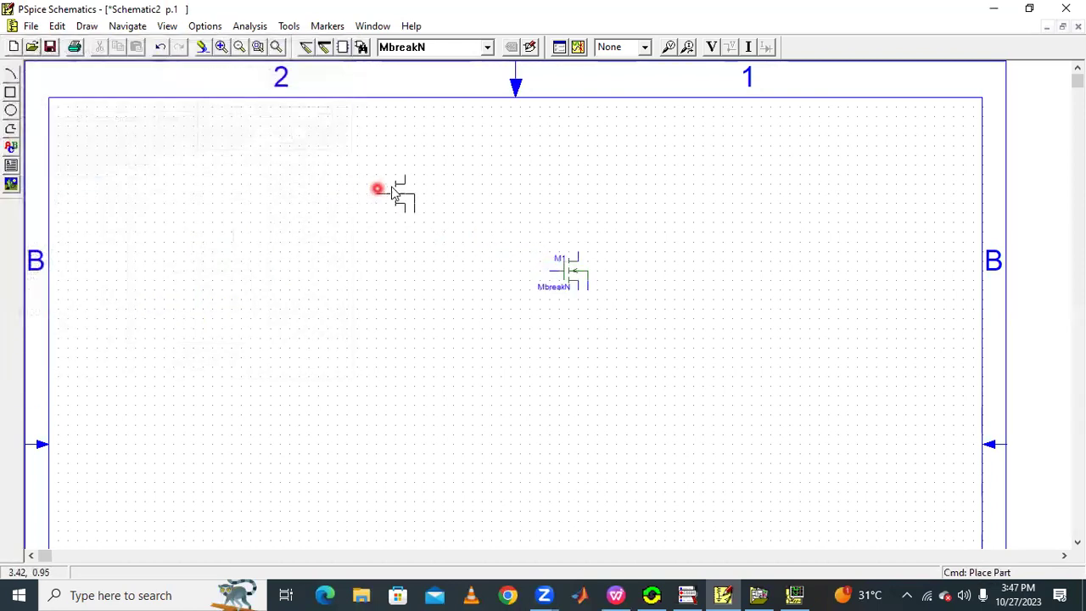
right_click(449, 196)
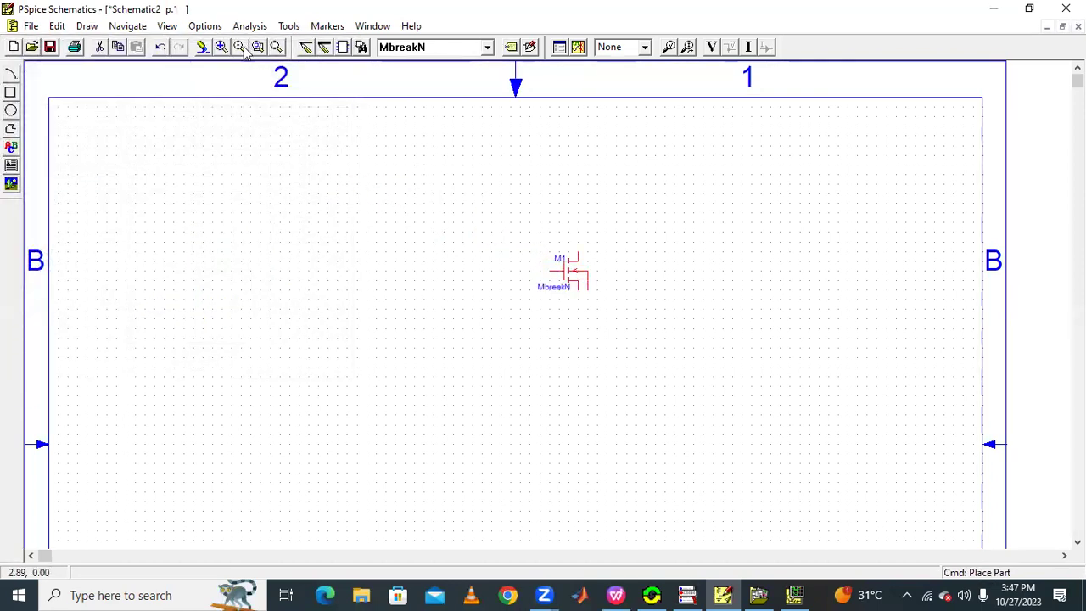
Examine the placed MOSFET symbol up close, and consult the circuit on slide 6 of mosfet.pptx in WPS Office.
left_click(275, 48)
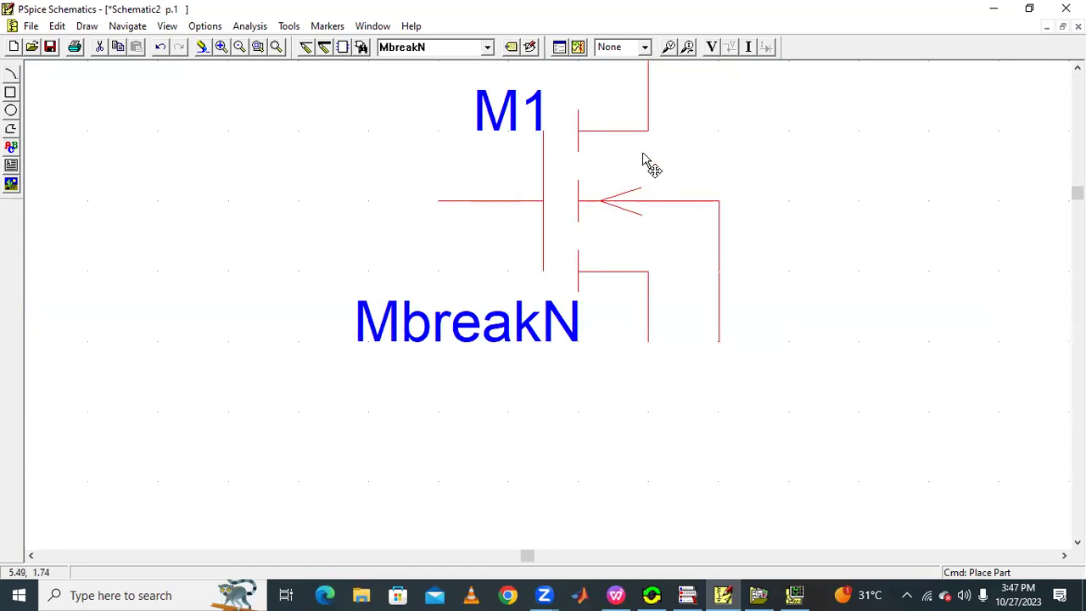
scroll(543, 305, "up", 2)
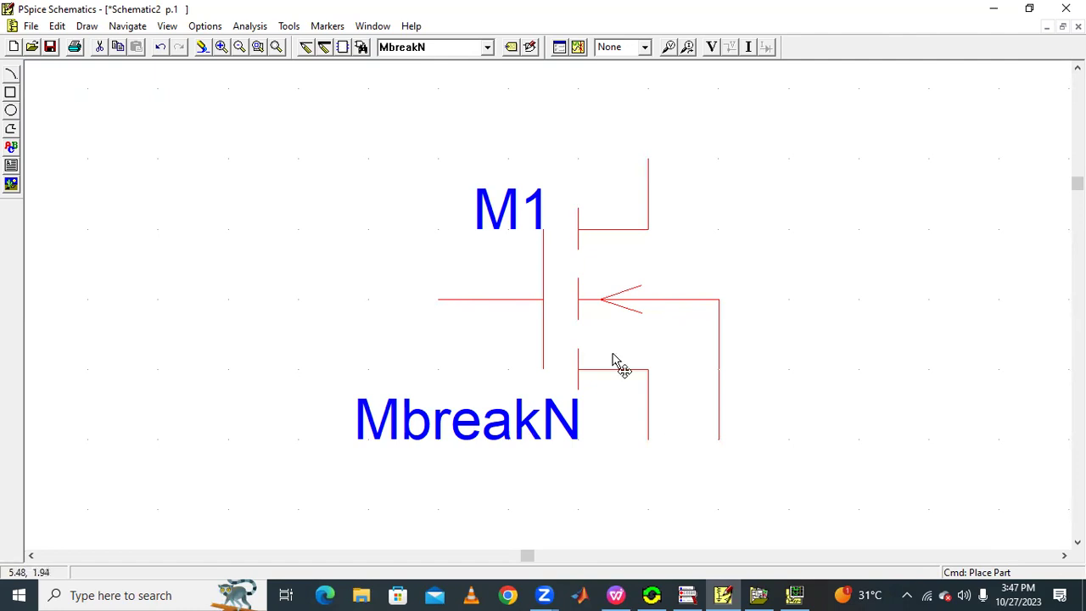
left_click(239, 48)
left_click(238, 47)
left_click(238, 48)
left_click(238, 48)
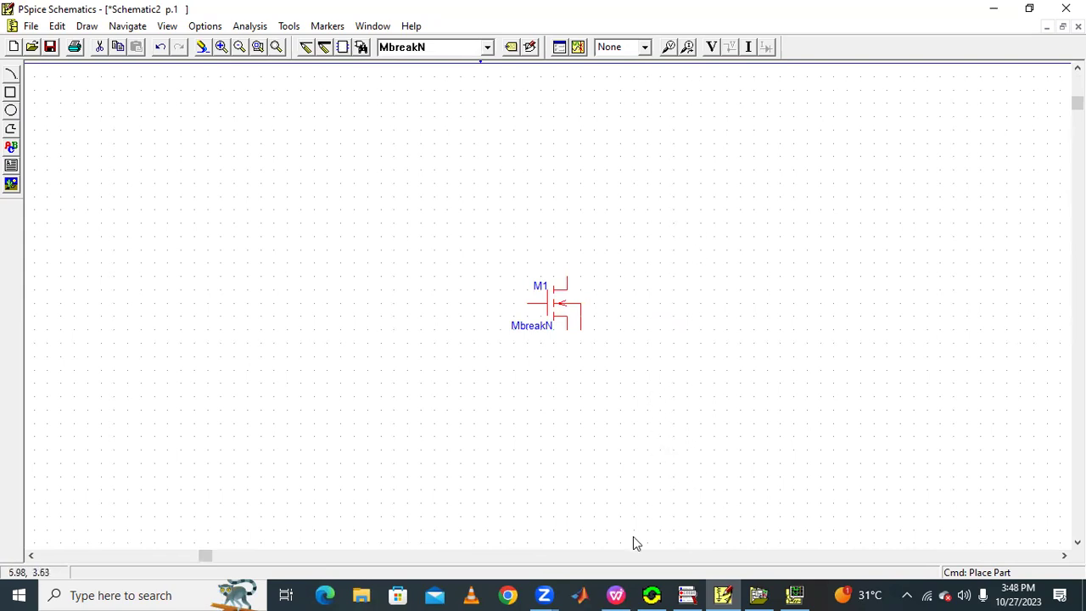
left_click(616, 594)
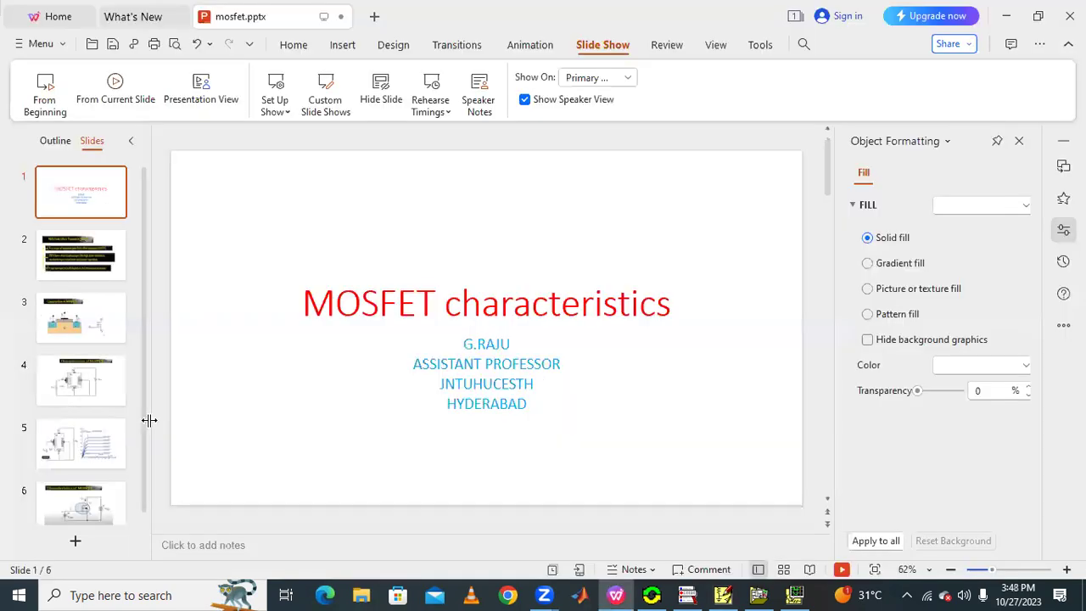
left_click(73, 503)
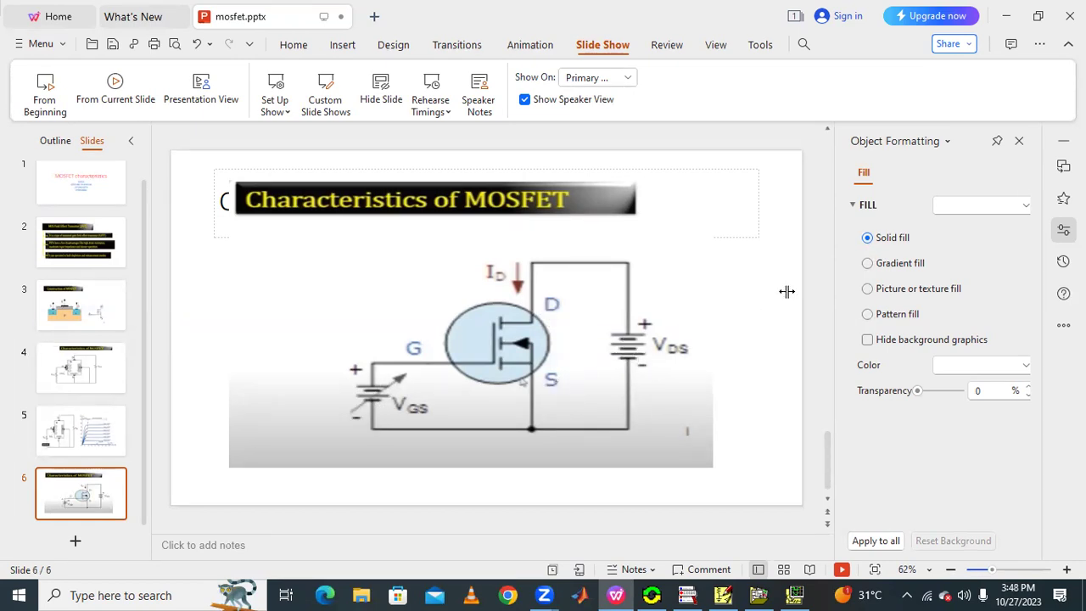
left_click(1006, 14)
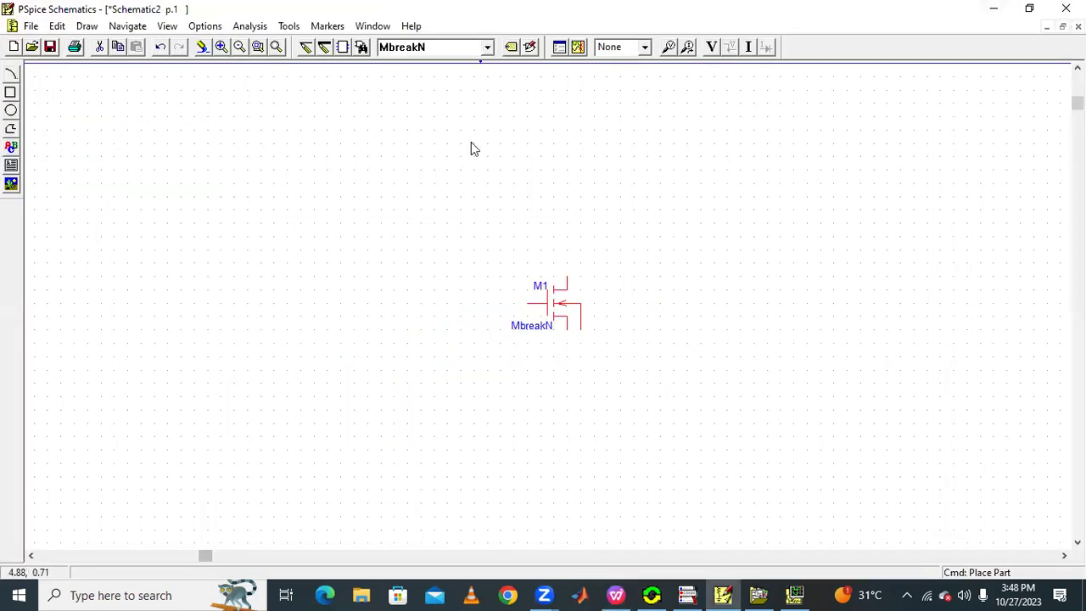
Place two VDC sources in the PSpice schematic, one on the MOSFET's gate side and one on its drain side.
left_click(488, 51)
left_click(488, 51)
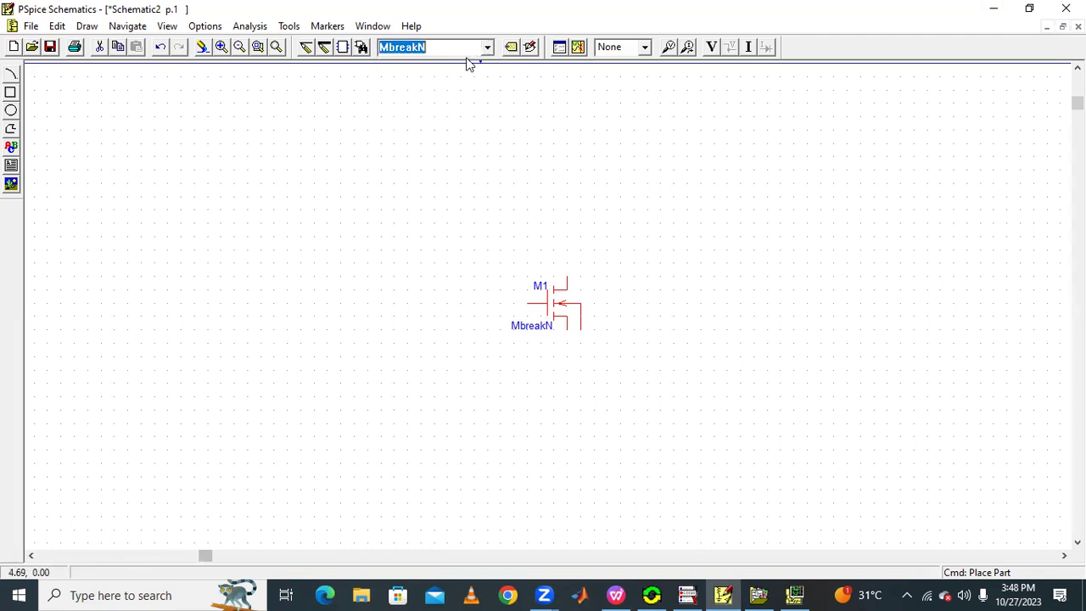
left_click(488, 51)
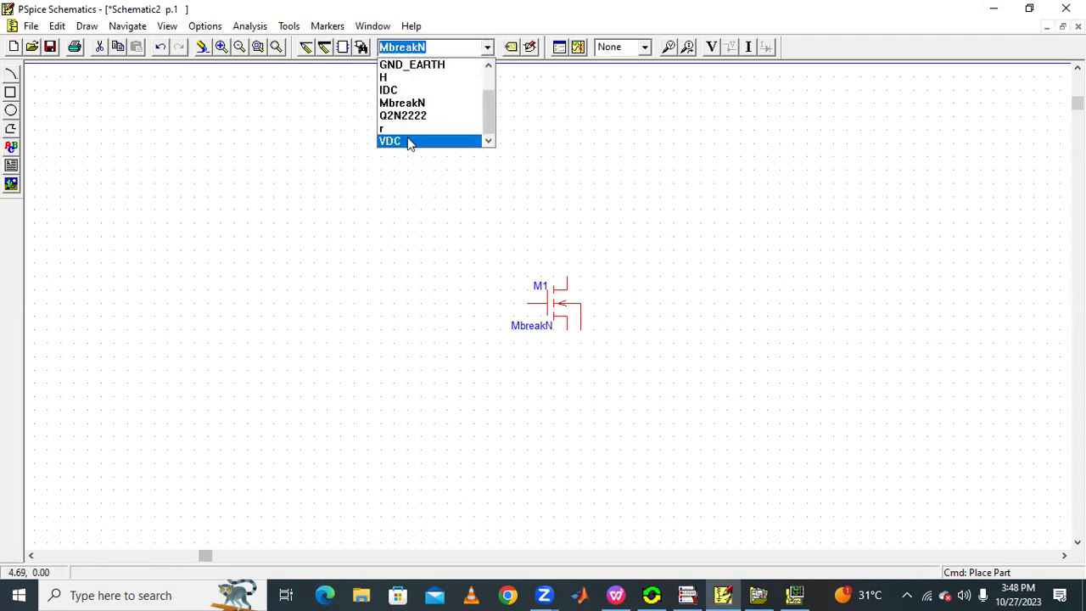
left_click(407, 139)
left_click(362, 353)
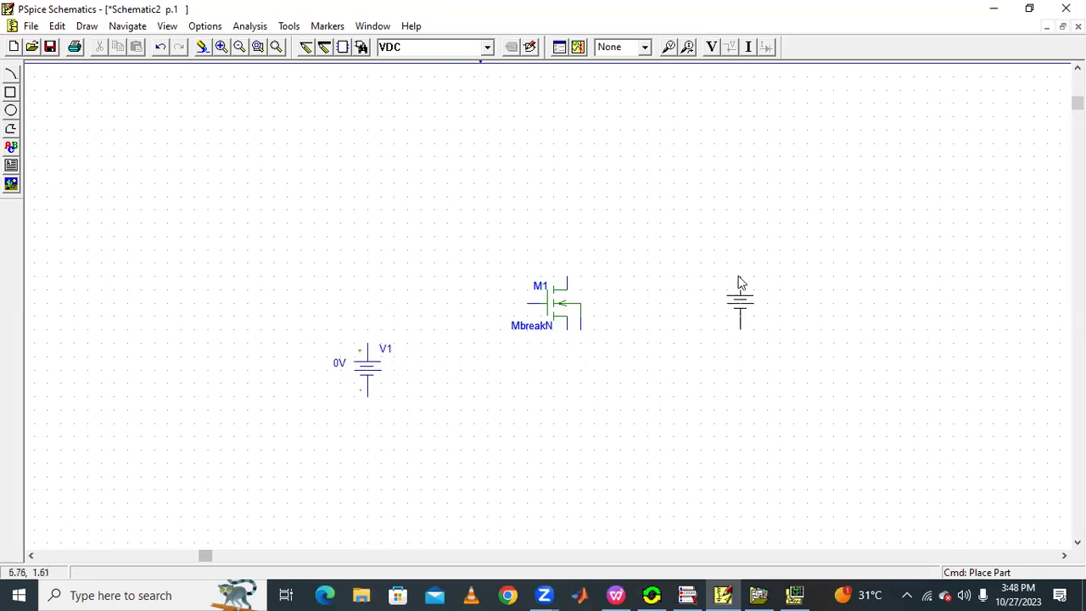
left_click(755, 295)
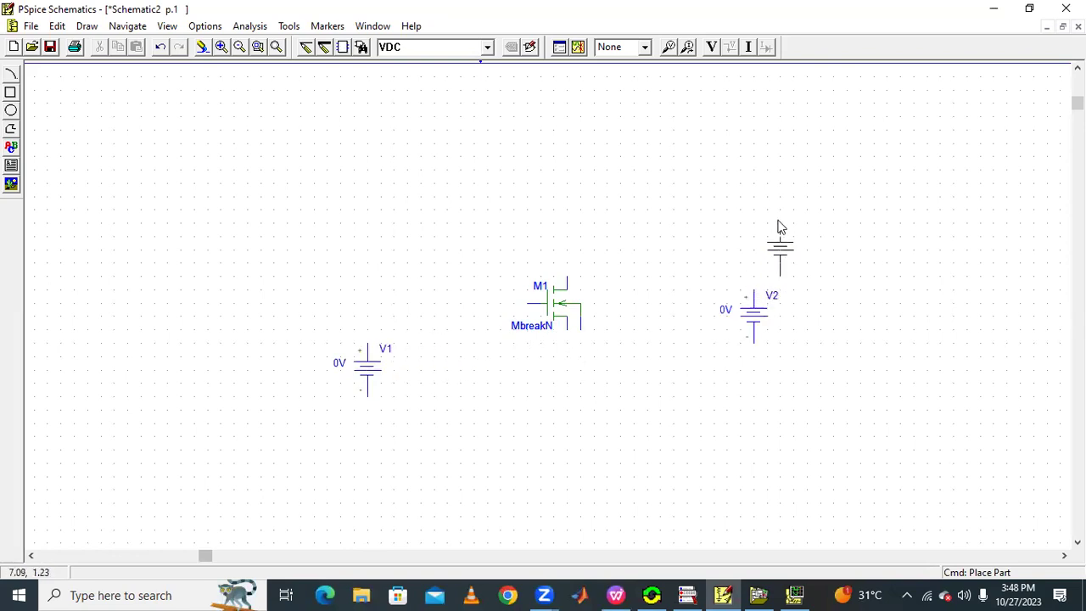
Wire V1's positive terminal to the MOSFET's gate, and the drain to V2's positive terminal.
left_click(277, 47)
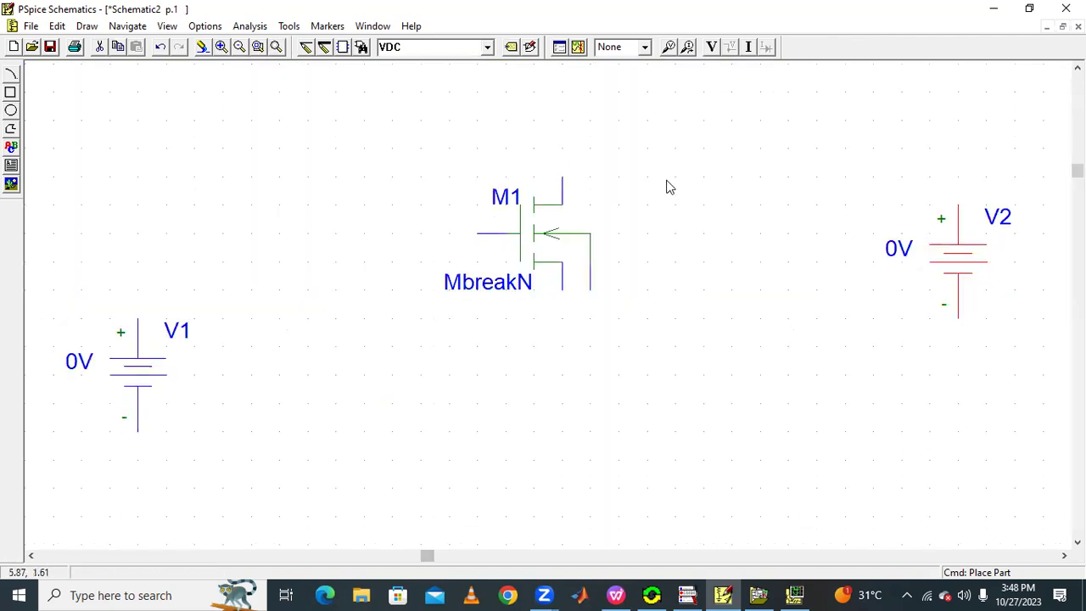
left_click(306, 49)
left_click(137, 310)
left_click(477, 233)
left_click(562, 179)
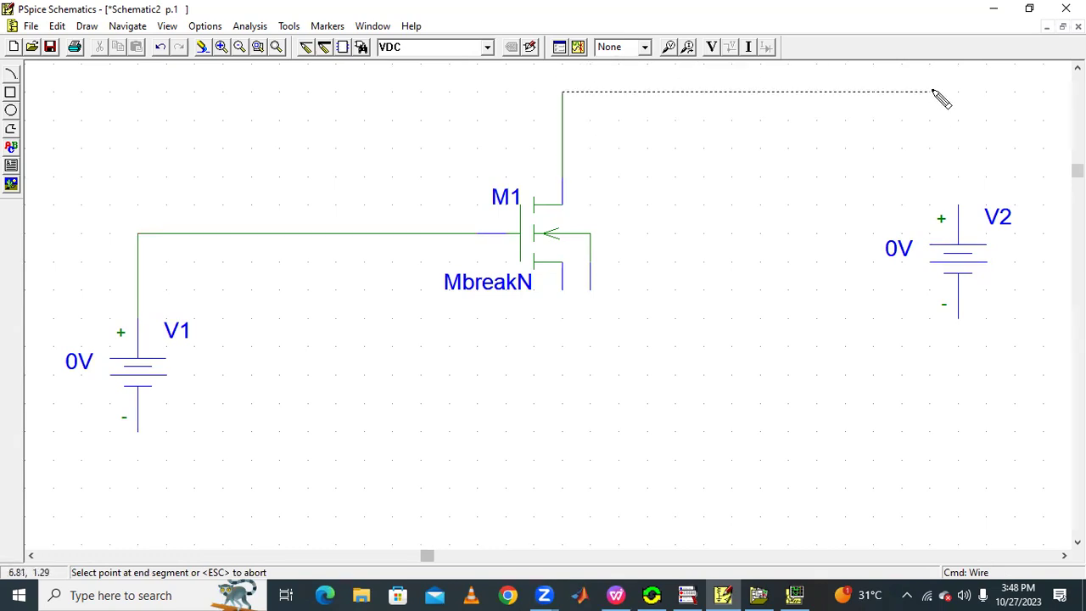
left_click(967, 206)
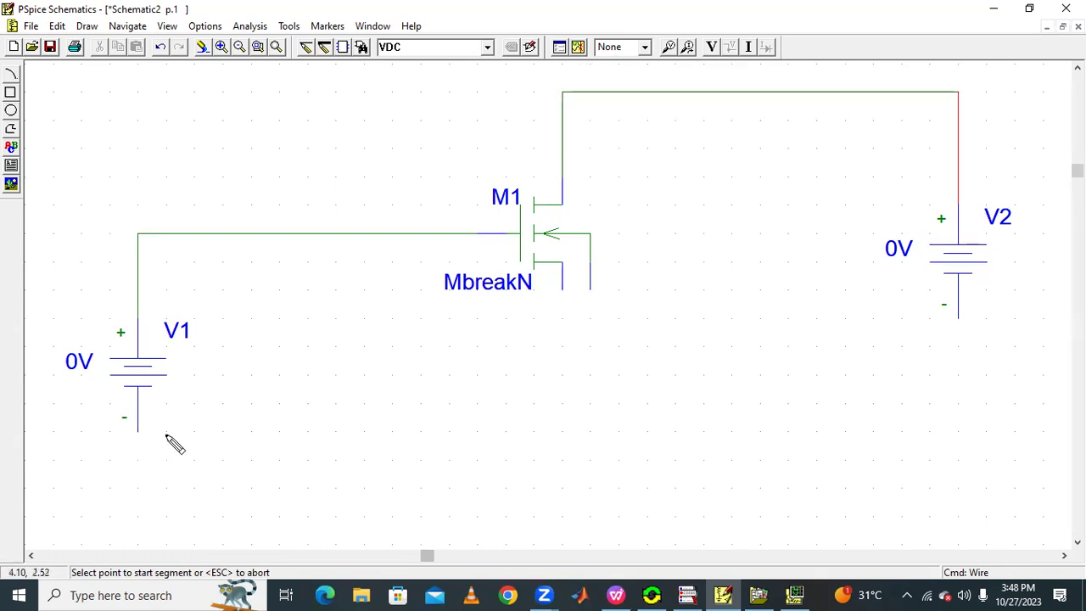
Wire the negative terminals of V1 and V2 together, and connect the MOSFET's source and substrate pins to that return wire.
left_click(138, 431)
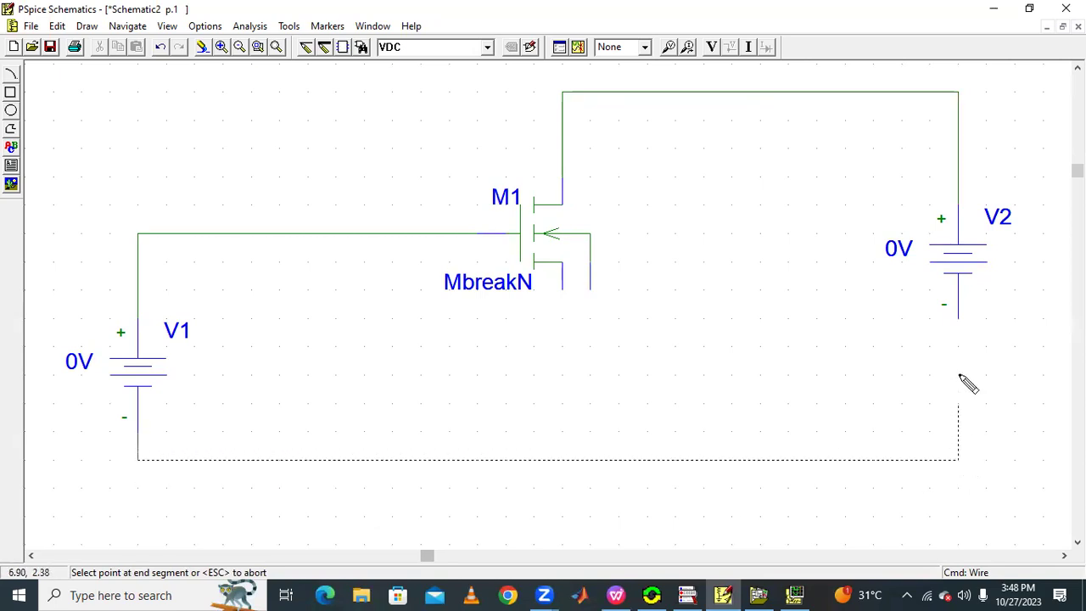
left_click(959, 319)
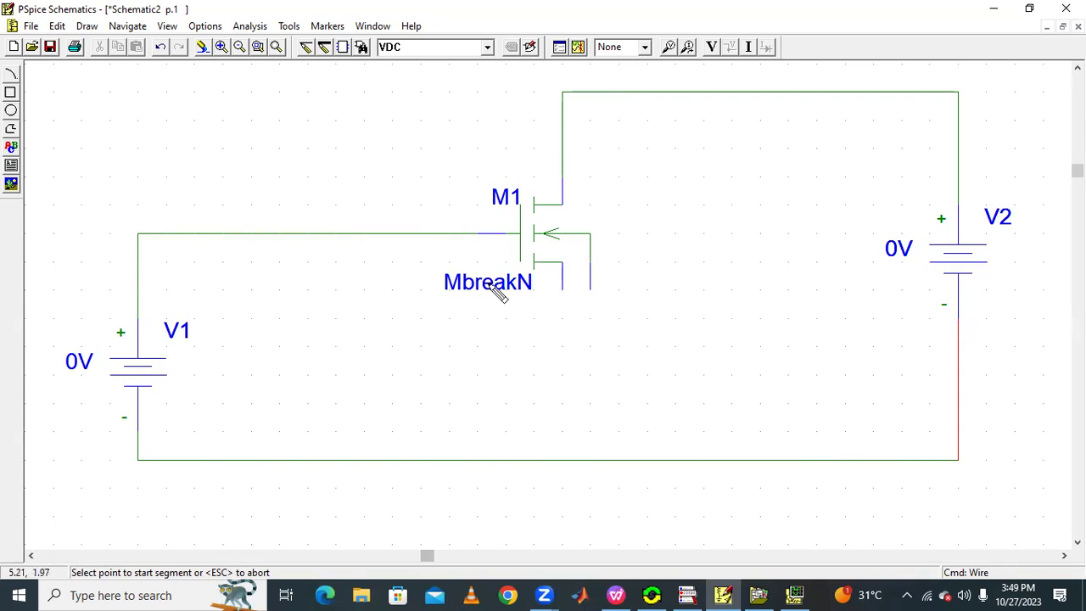
left_click(561, 289)
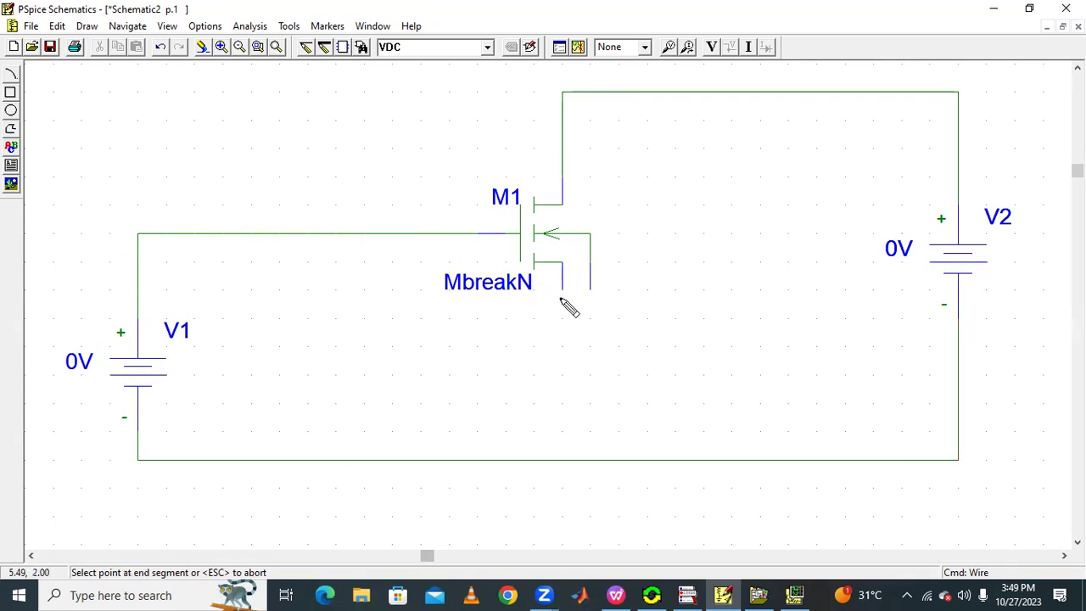
left_click(562, 458)
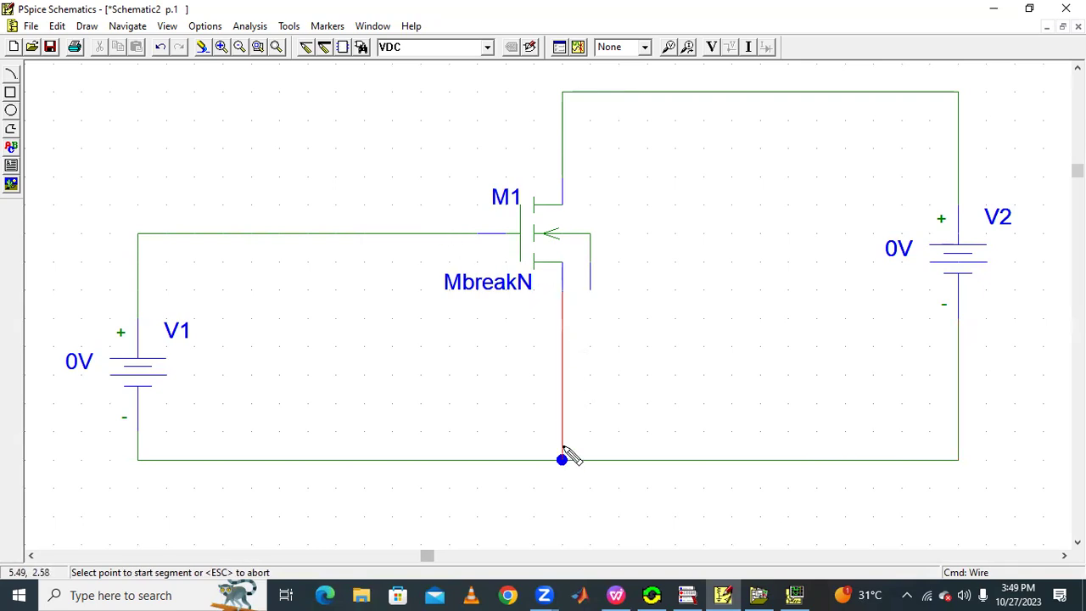
left_click(589, 290)
left_click(562, 345)
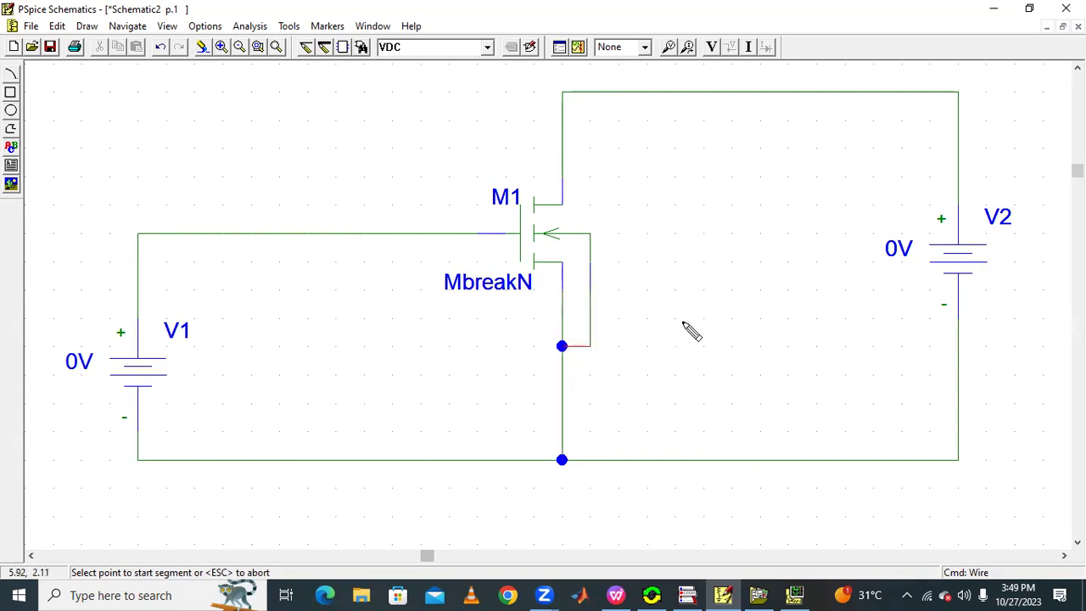
key("Escape")
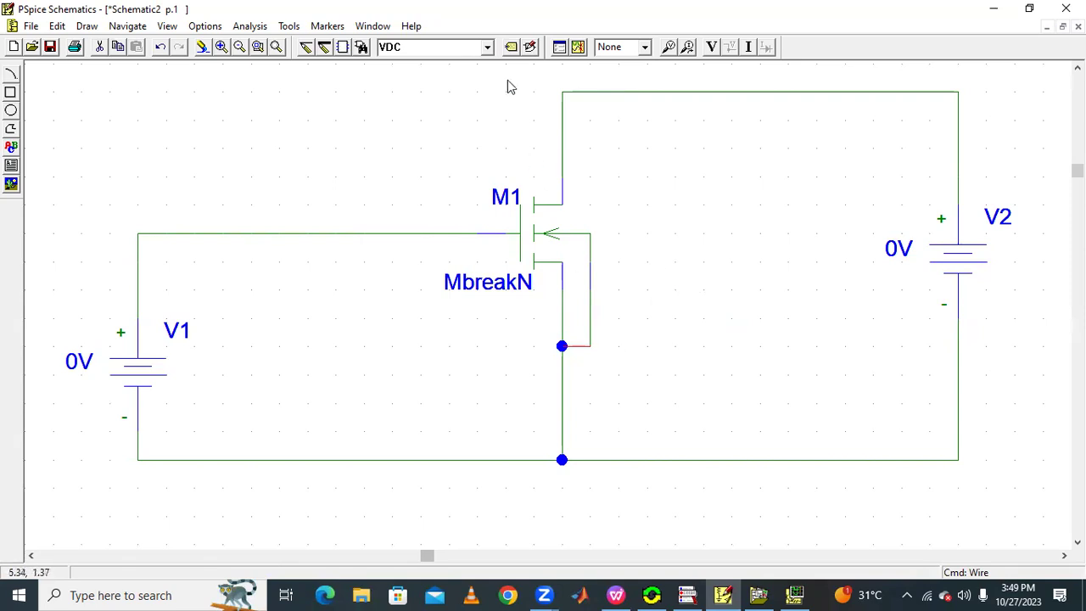
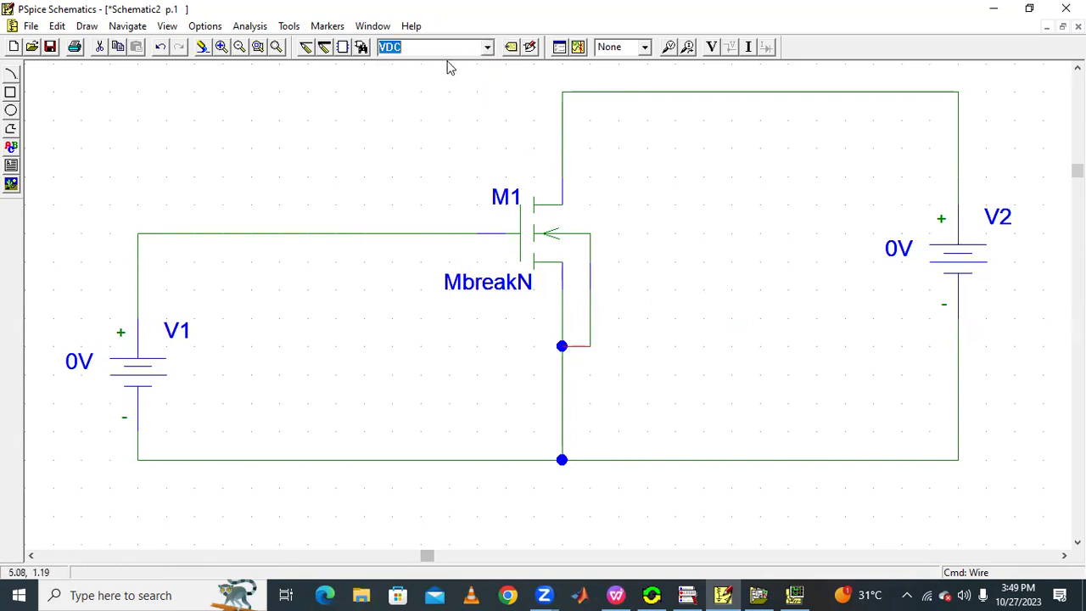
Place a GND_EARTH ground at the junction of the source wire and the common return wire.
left_click(487, 49)
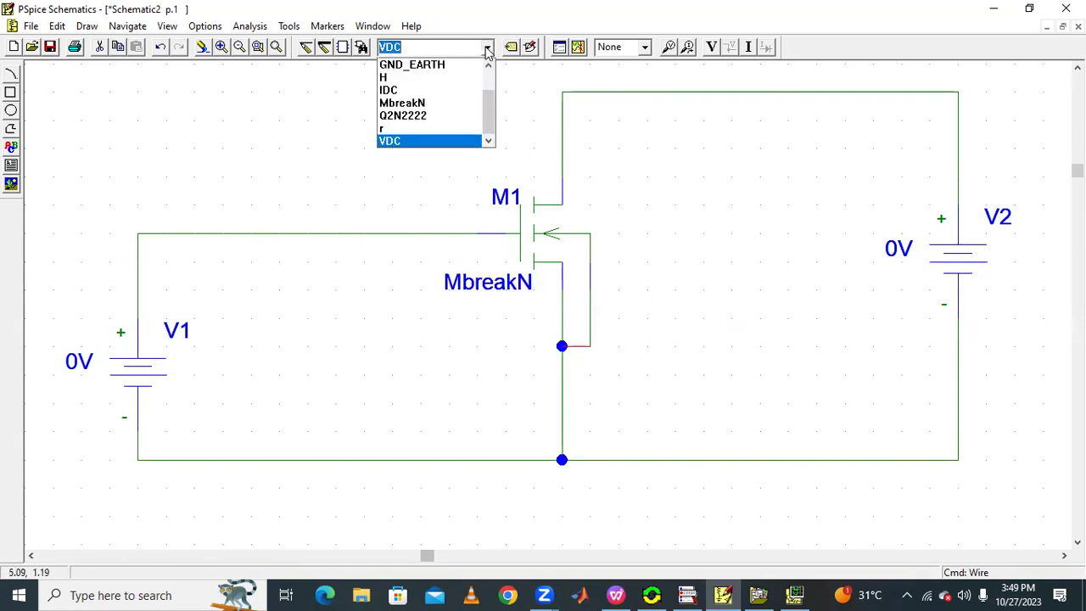
left_click(447, 69)
left_click(579, 455)
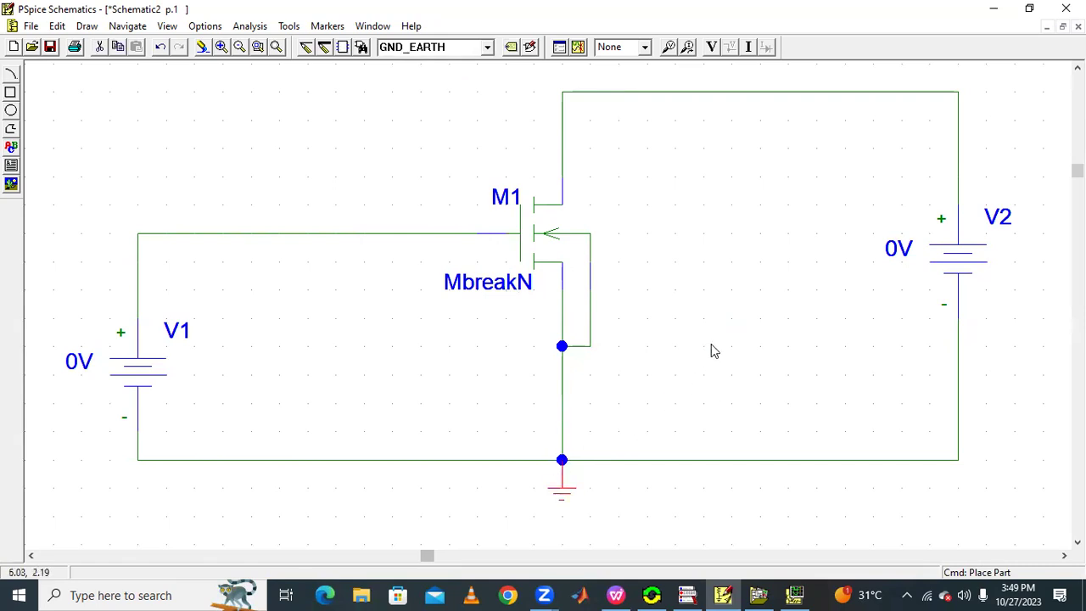
Rename the gate-side source V1 by setting its PKGREF attribute to VGS.
left_click(142, 376)
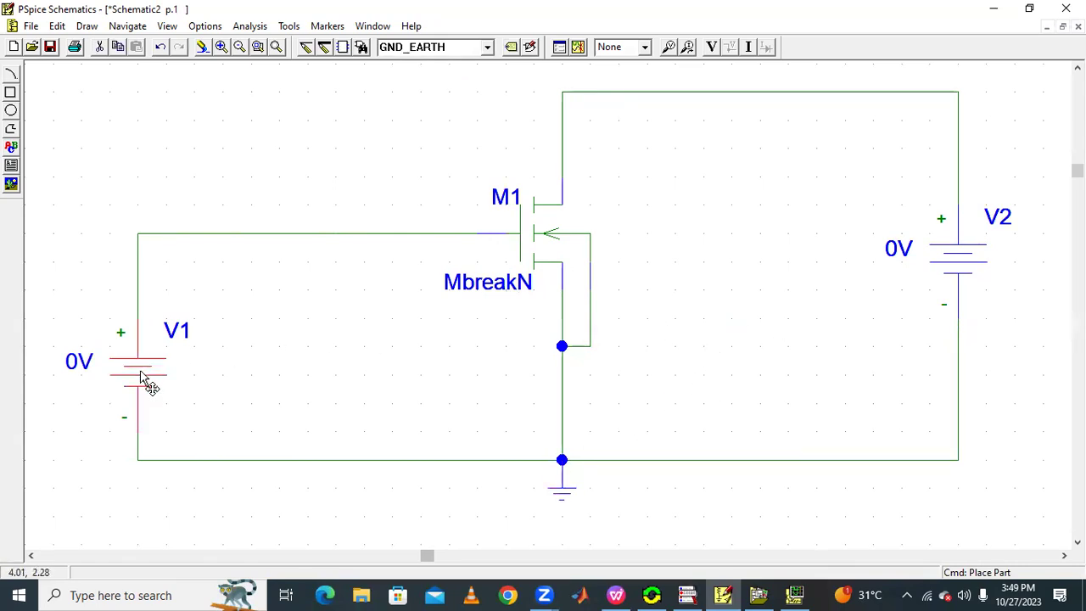
double_click(142, 376)
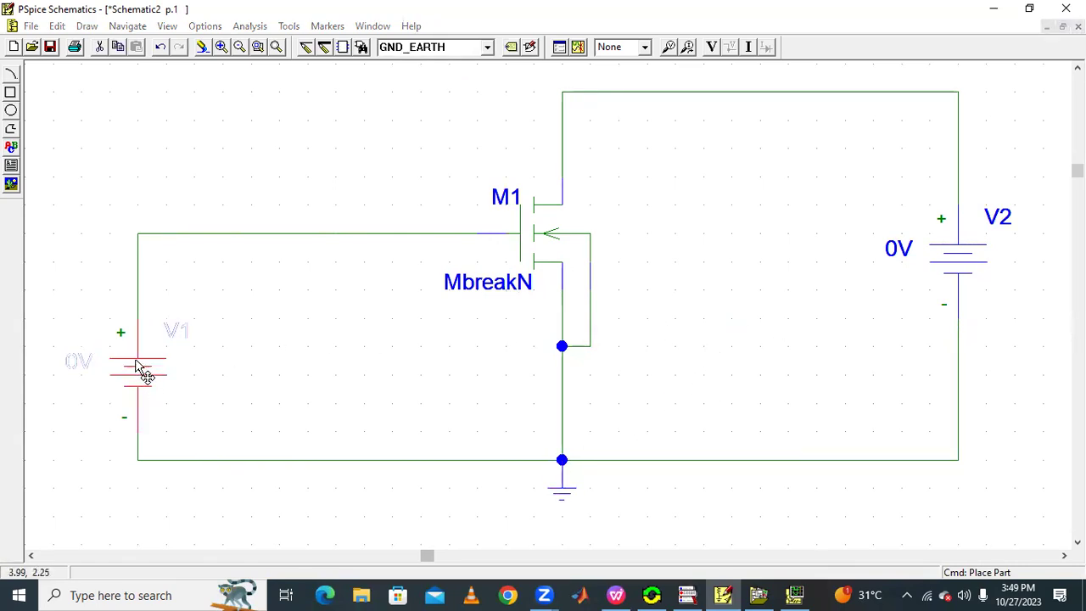
left_click(433, 317)
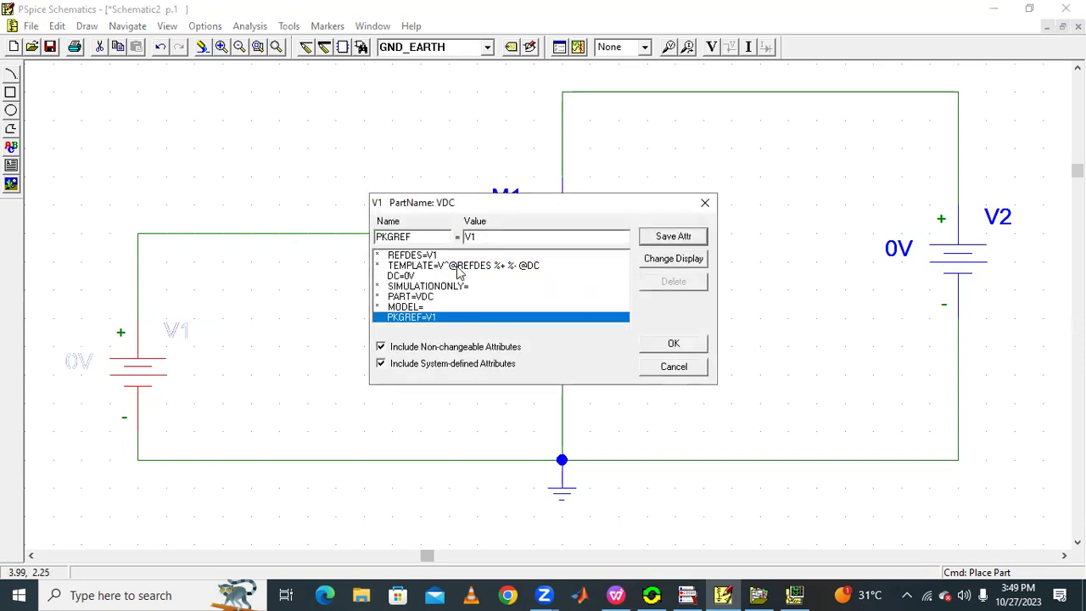
type("g")
left_click(673, 236)
left_click(673, 346)
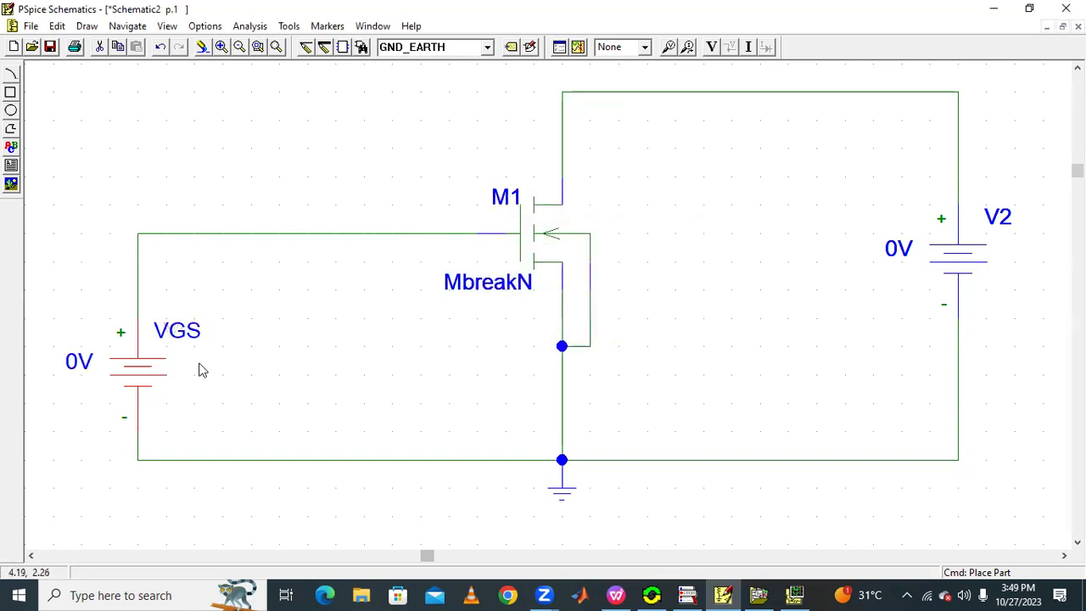
Rename the drain-side source V2 by setting its PKGREF attribute to VDS.
left_click(275, 47)
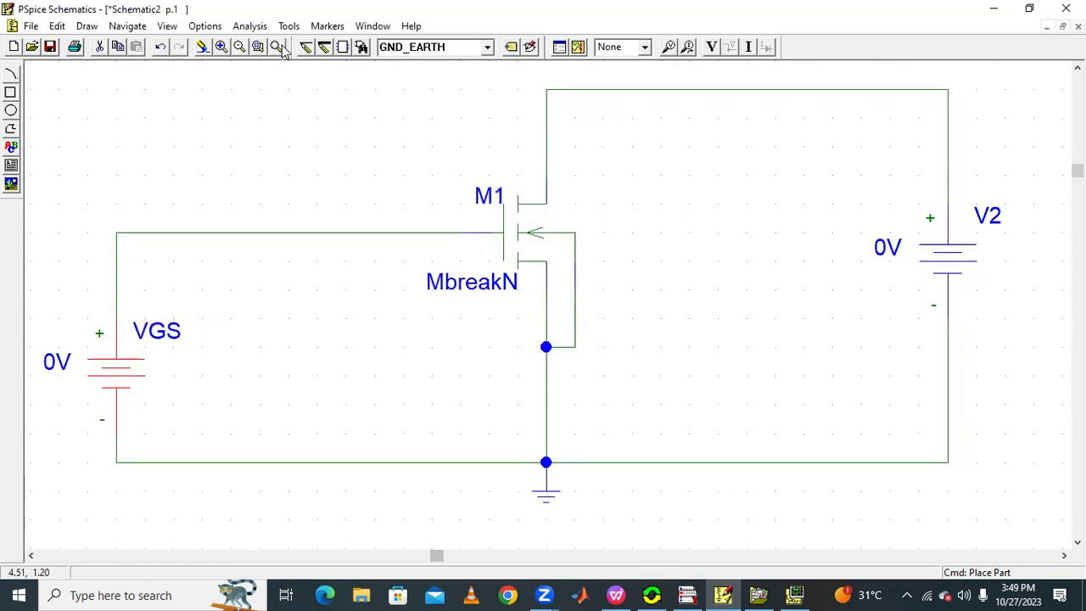
left_click(950, 257)
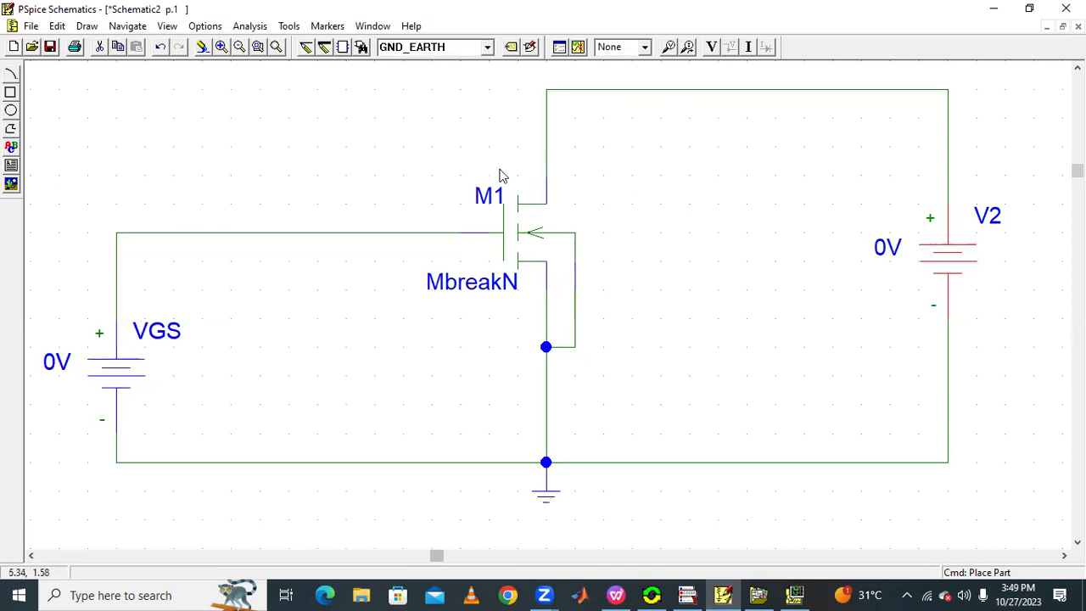
double_click(948, 267)
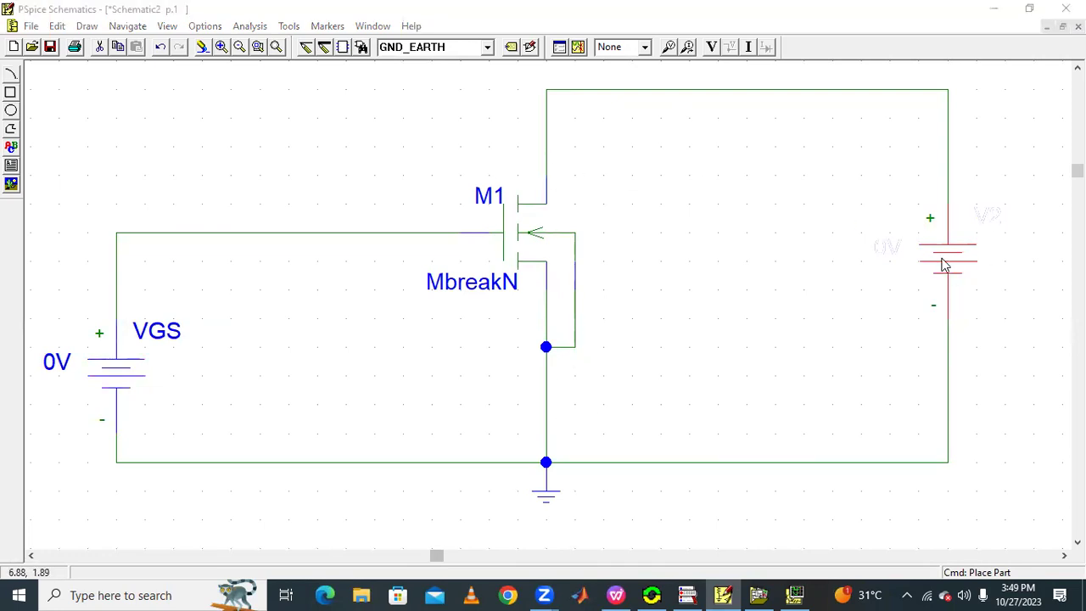
left_click(415, 318)
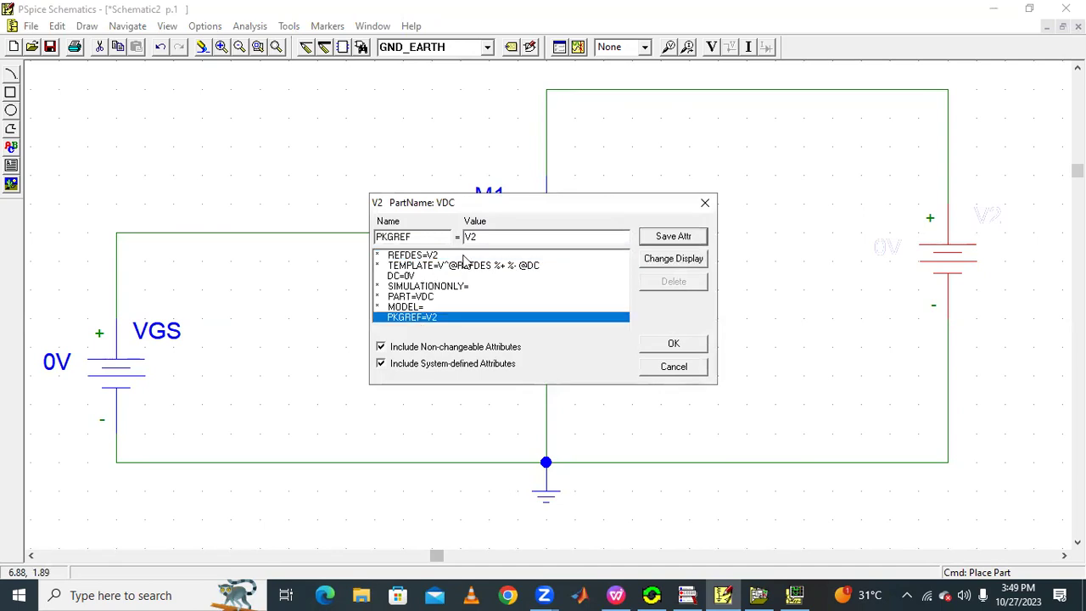
type("DS")
left_click(664, 236)
left_click(673, 346)
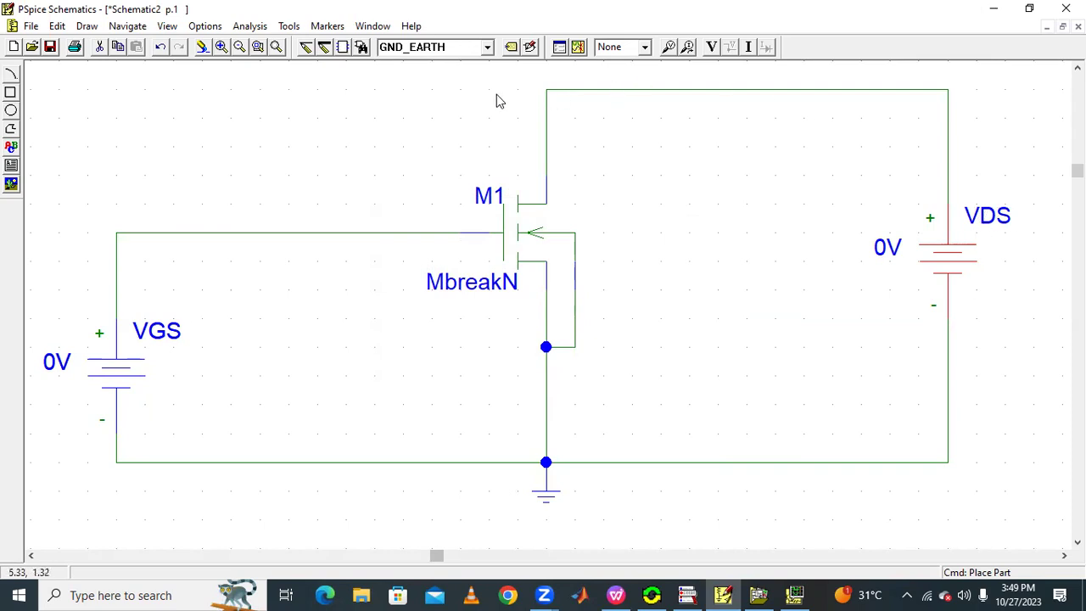
Save the schematic as MOSFET1 in the TRANSISTOR folder.
left_click(50, 46)
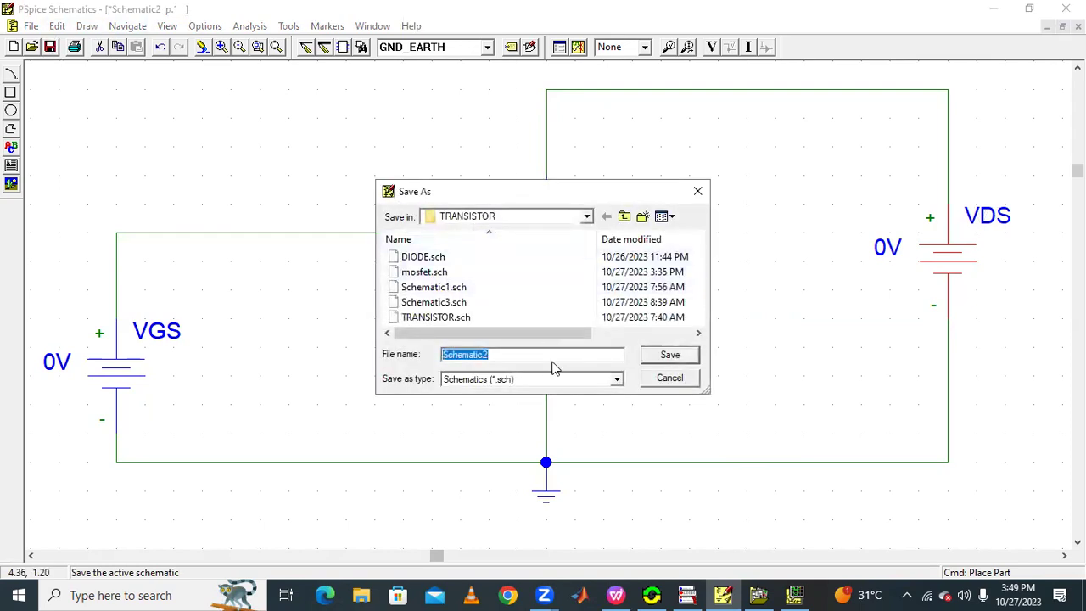
type("MOSFE")
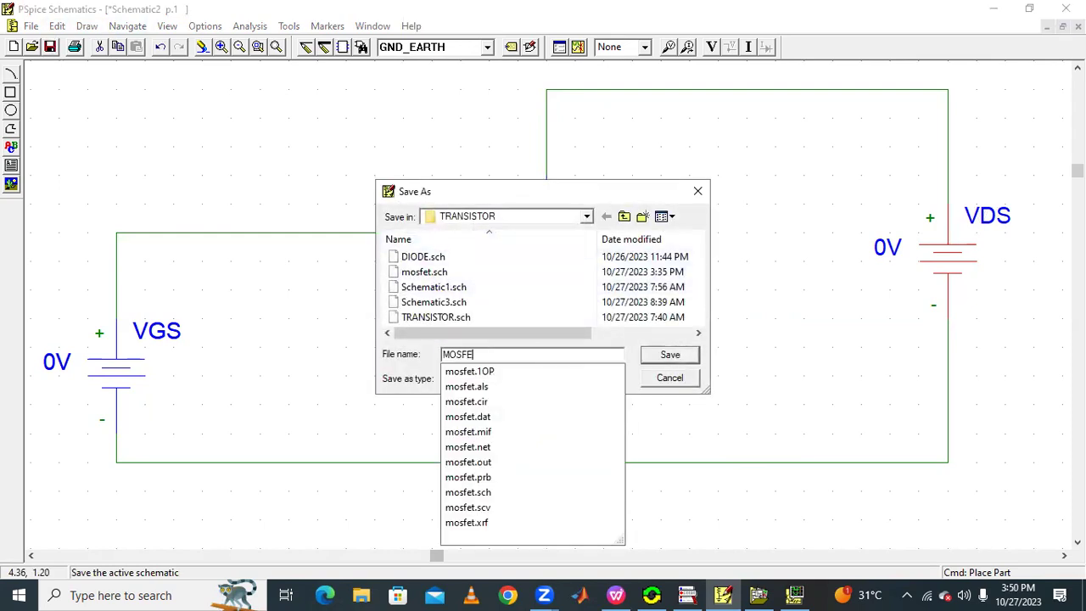
type("T1")
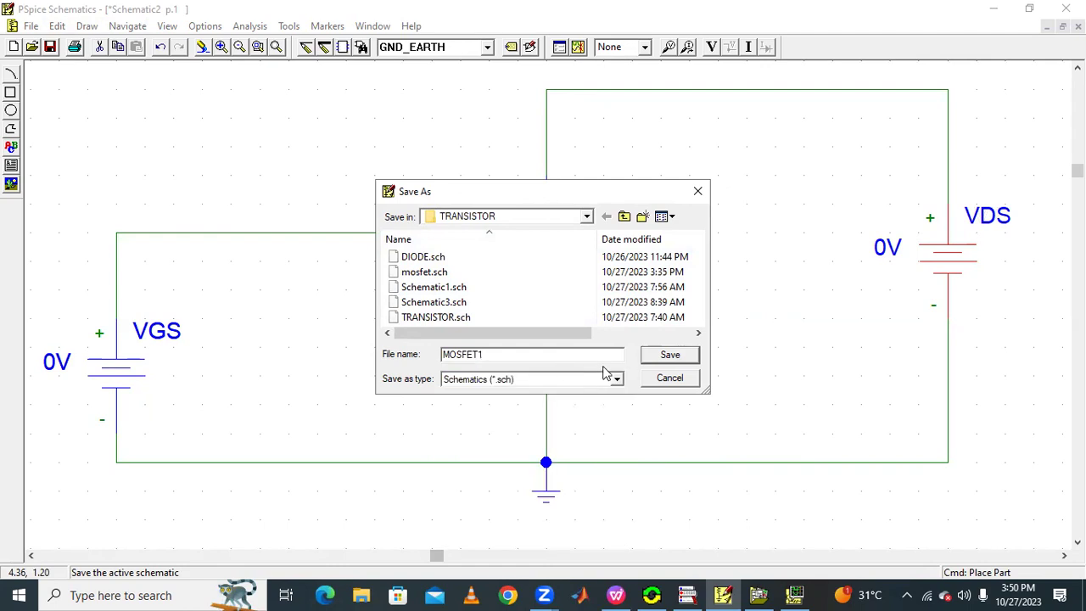
left_click(666, 356)
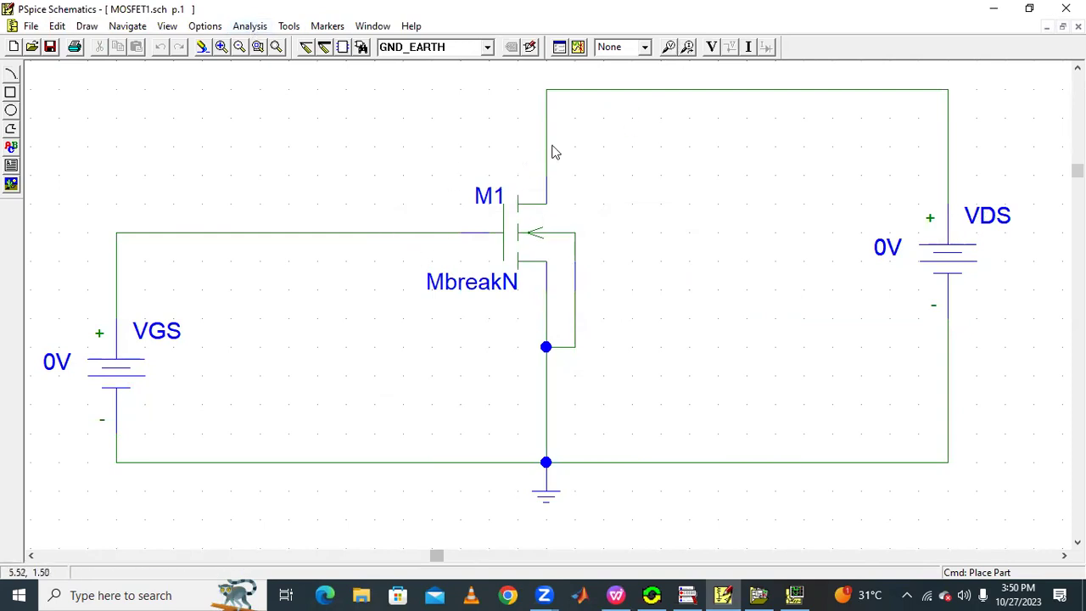
Place a current marker on the drain pin of MOSFET M1.
left_click(688, 47)
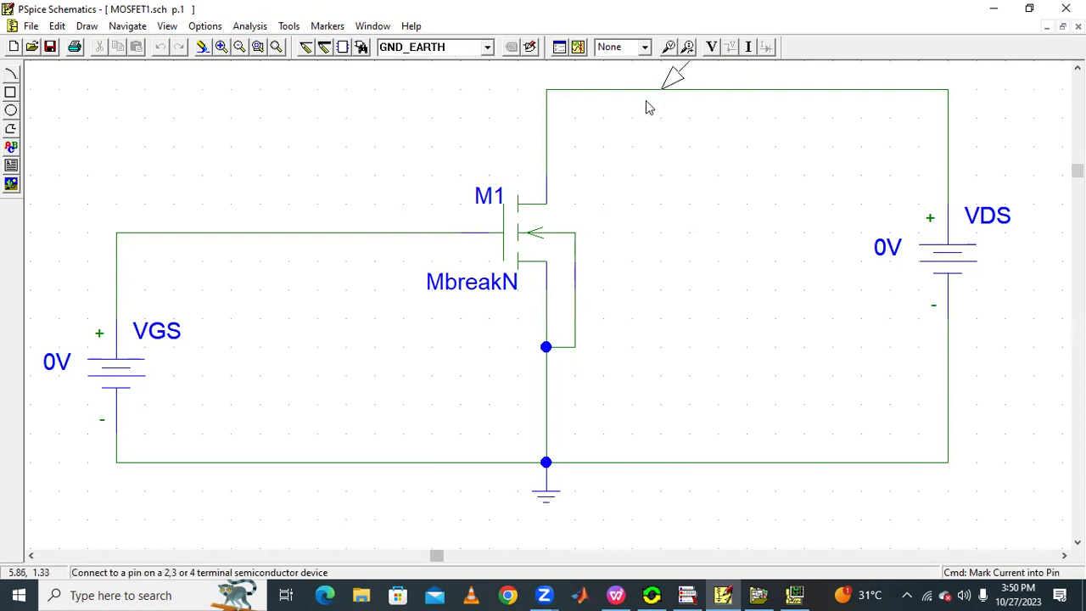
left_click(552, 184)
right_click(625, 189)
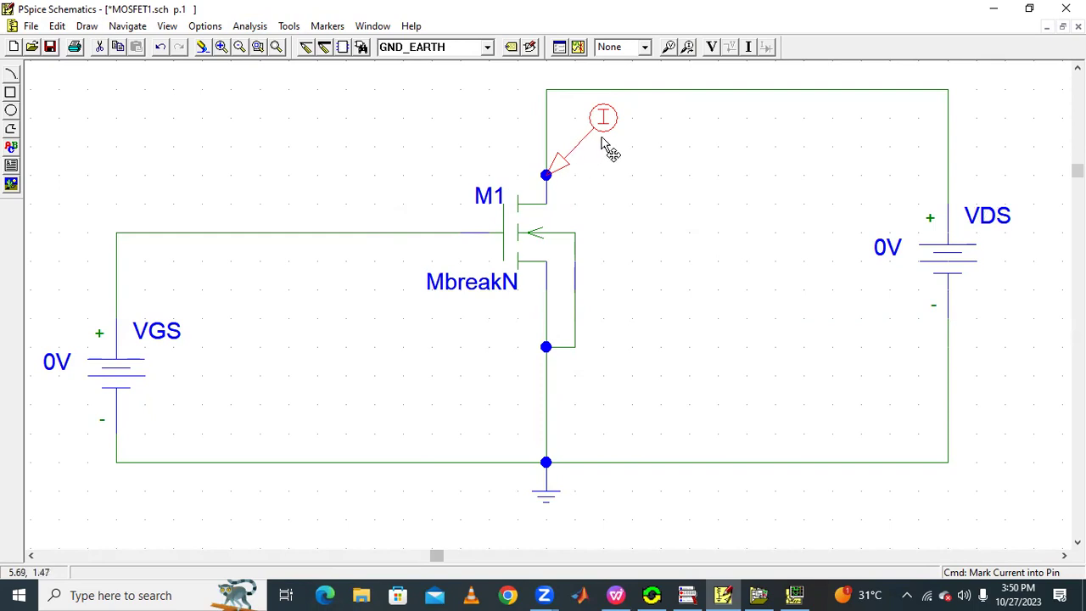
left_click(653, 174)
Enable a linear DC sweep of voltage source VDS from 0 to 10V in increments of 0.1m.
left_click(242, 27)
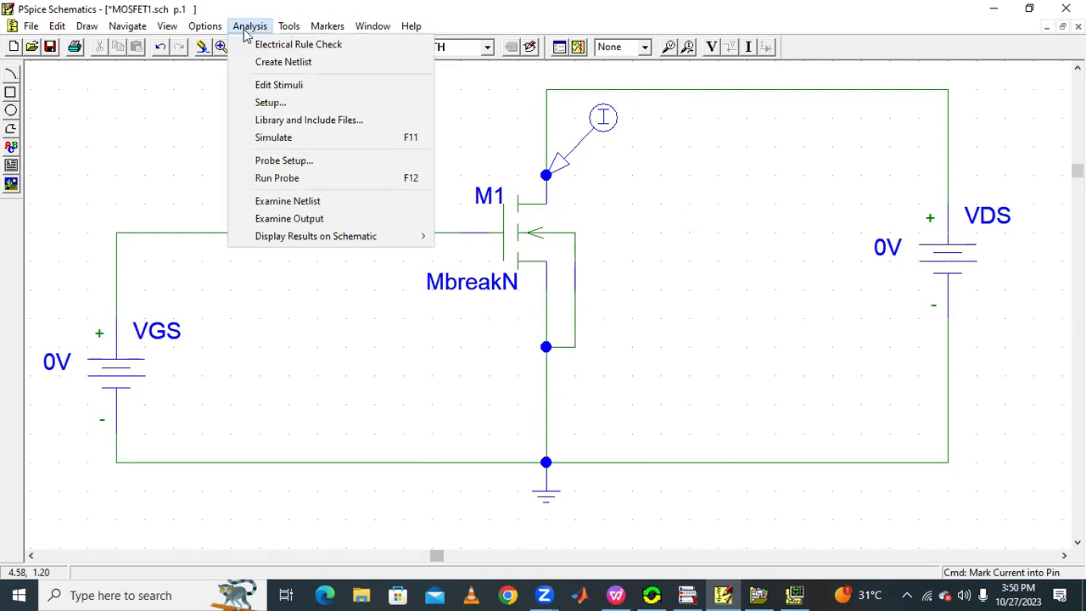
left_click(273, 104)
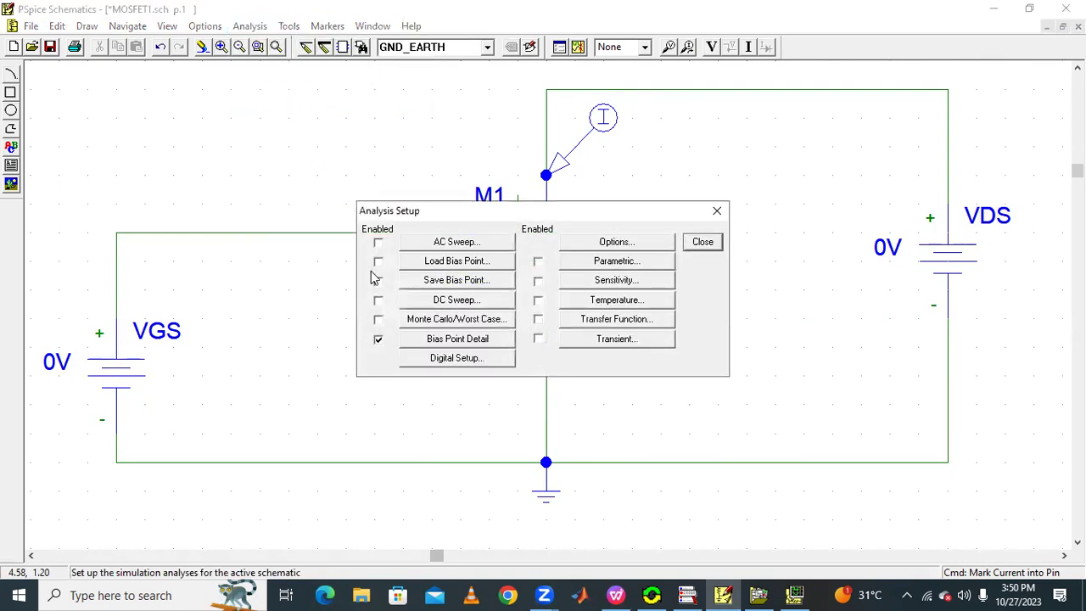
left_click(378, 302)
left_click(447, 302)
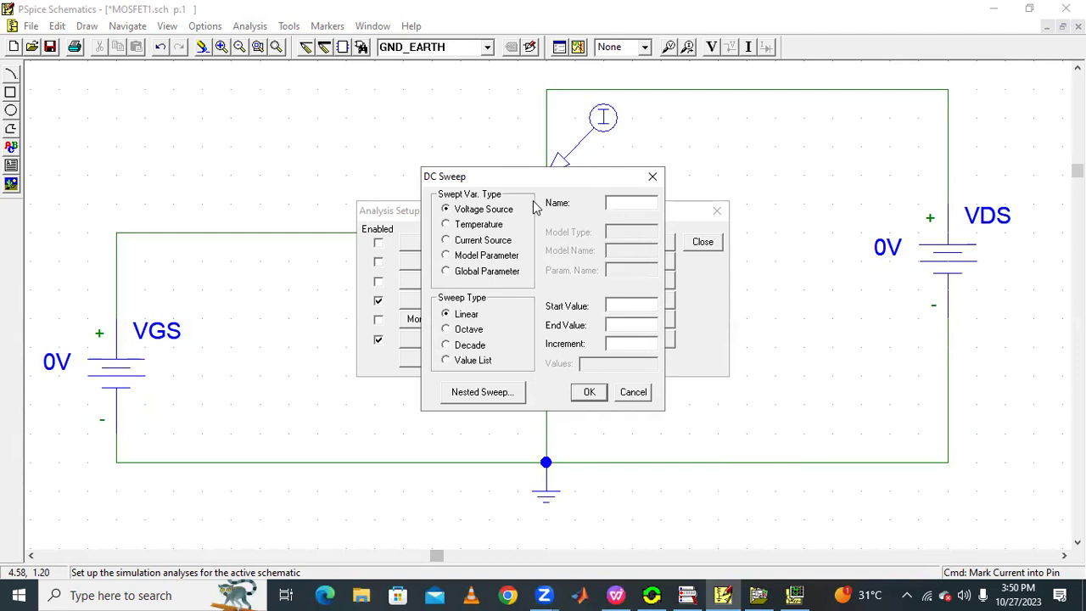
type("VDS")
left_click(622, 308)
type("0")
left_click(623, 323)
type("1m")
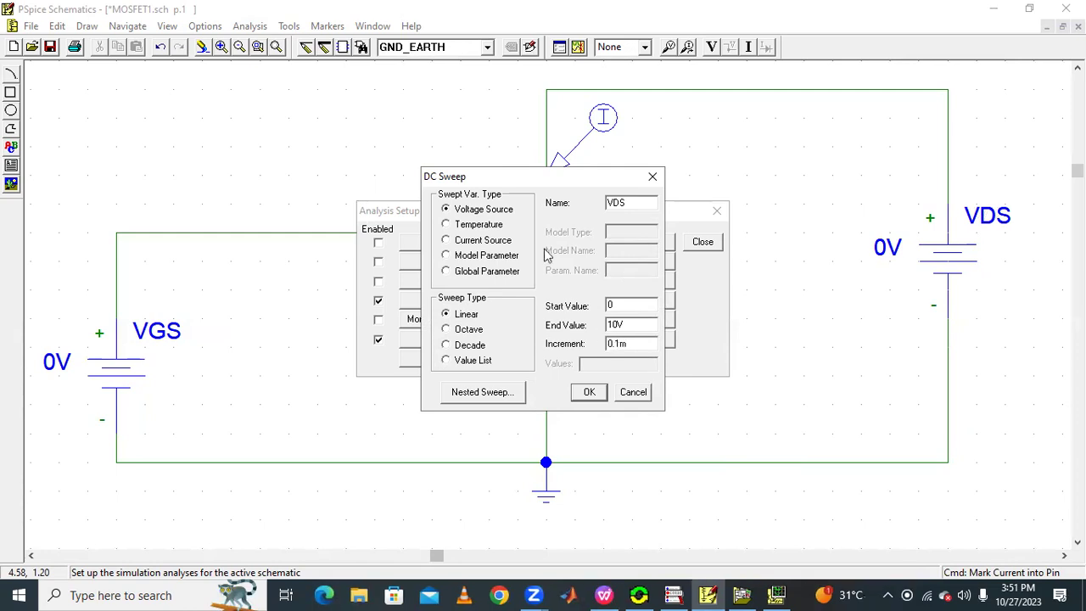
Enable a nested sweep of voltage source VGS with start value 0, end value 5V and step value 0.5.
left_click(490, 395)
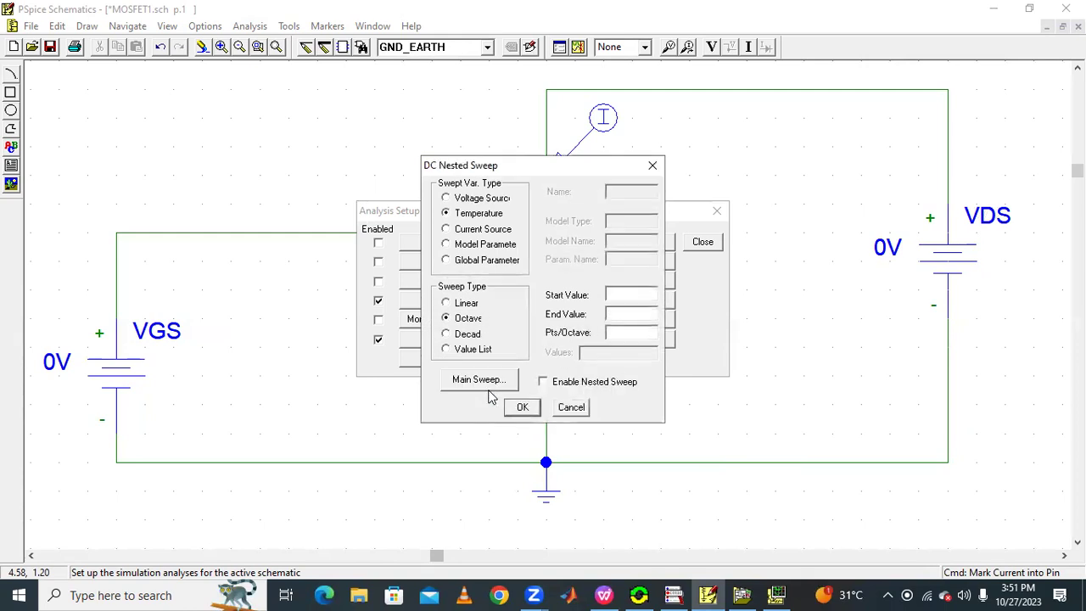
left_click(450, 203)
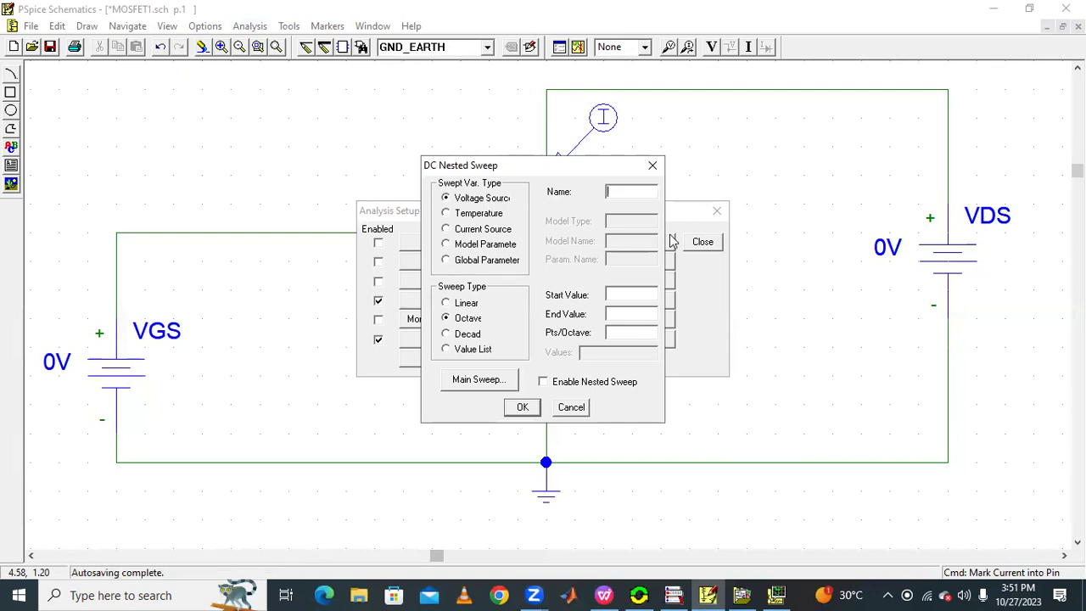
type("V")
key("BackSpace")
key("BackSpace")
left_click(633, 288)
type("0")
left_click(642, 314)
type("5")
left_click(640, 334)
type("0")
left_click(542, 383)
Switch to mosfet.pptx in WPS, examine the characteristic curves on slide 5, and return to PSpice Schematics.
left_click(602, 593)
left_click(85, 428)
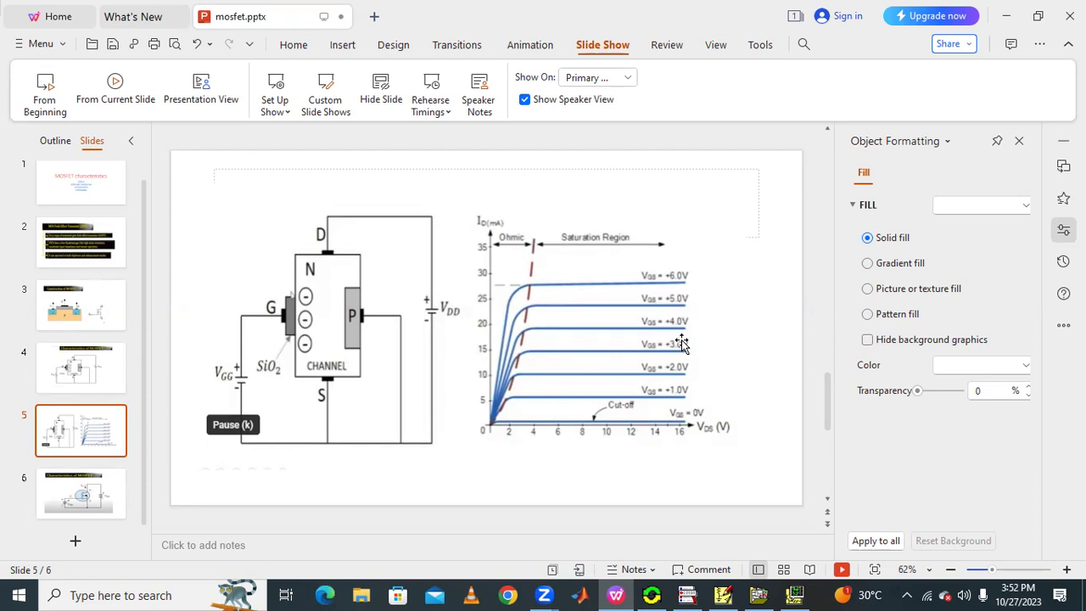
left_click(722, 595)
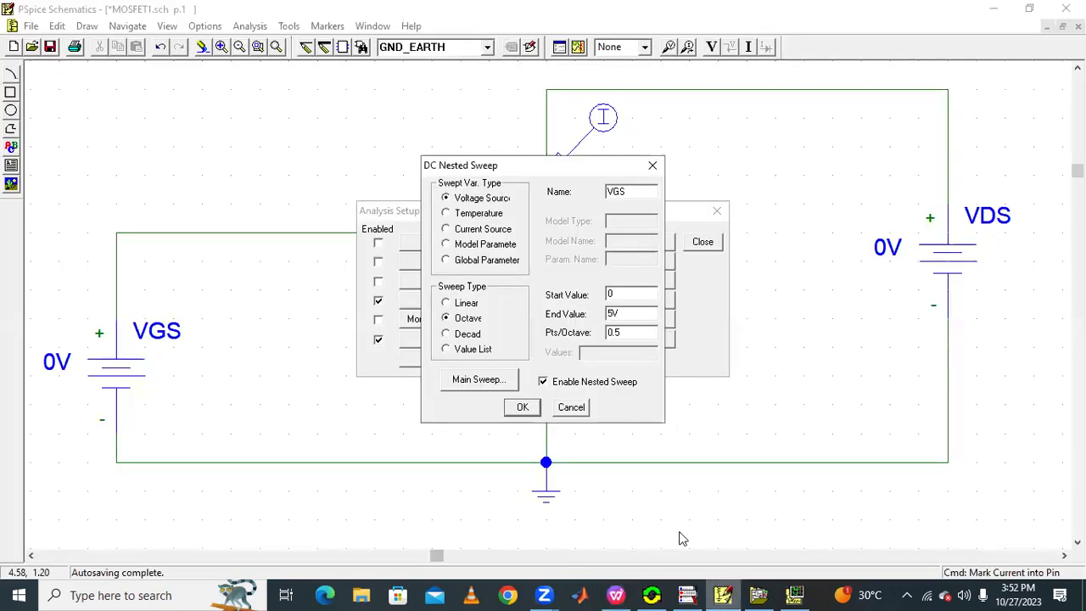
Change the nested VGS sweep type to Linear and close the analysis setup.
left_click(446, 303)
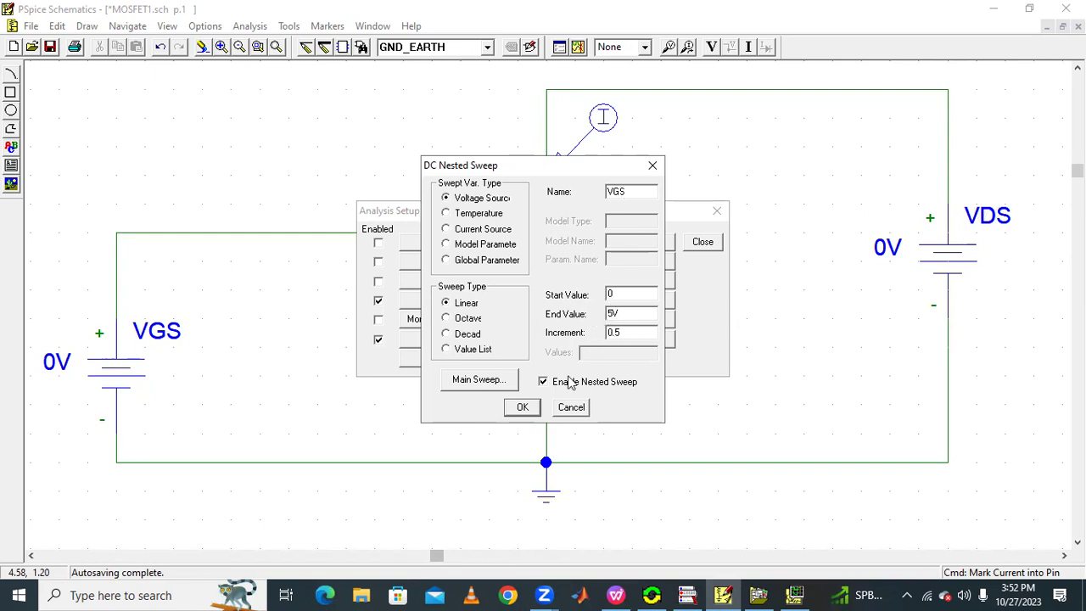
left_click(521, 407)
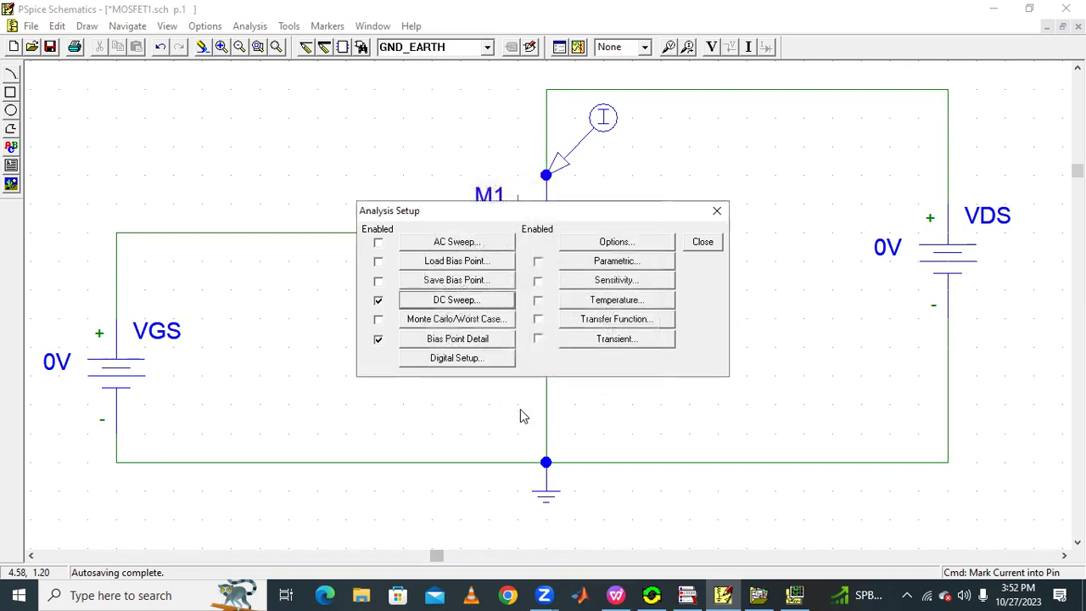
left_click(702, 243)
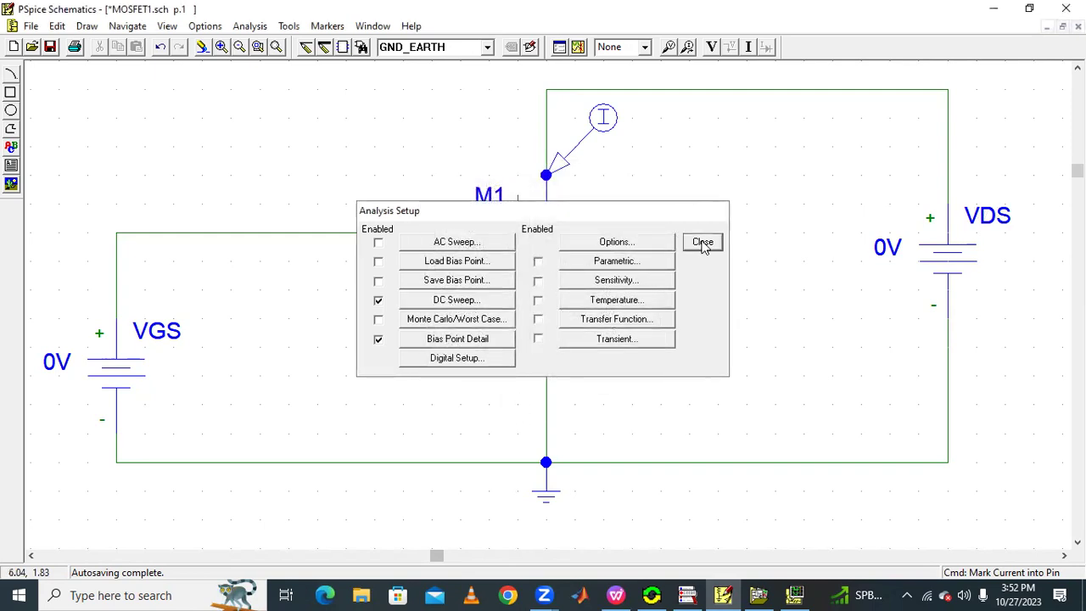
Review the main VDS sweep and nested VGS sweep settings in the analysis setup.
left_click(251, 26)
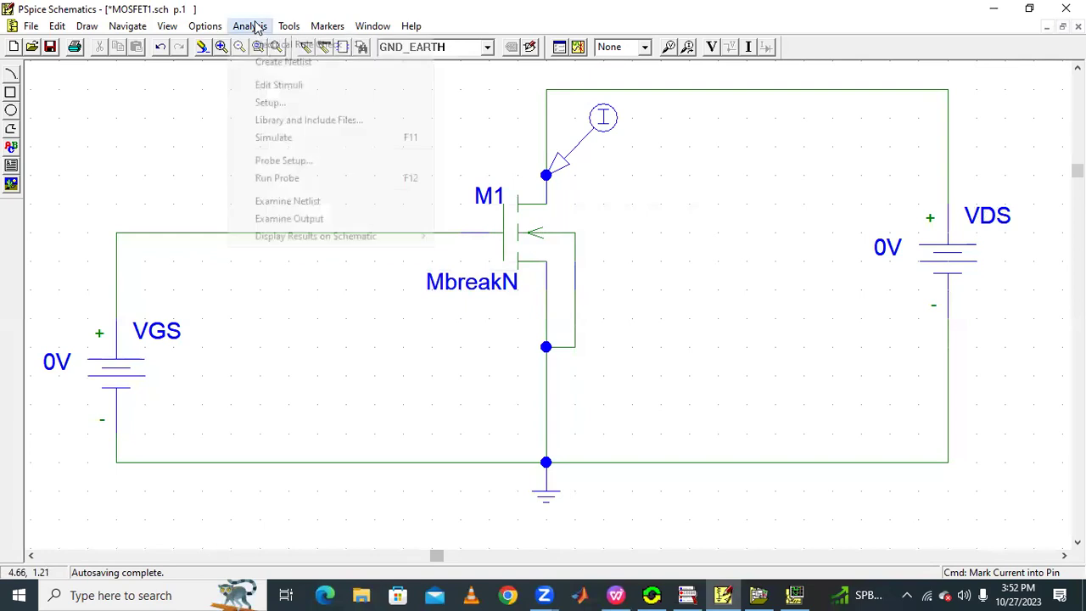
left_click(269, 103)
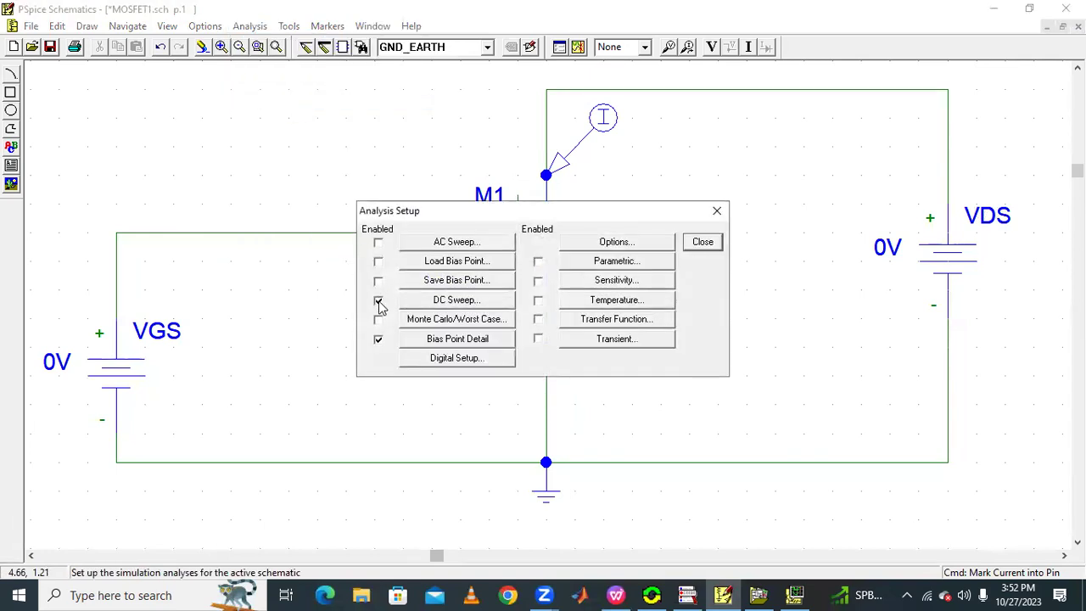
left_click(453, 305)
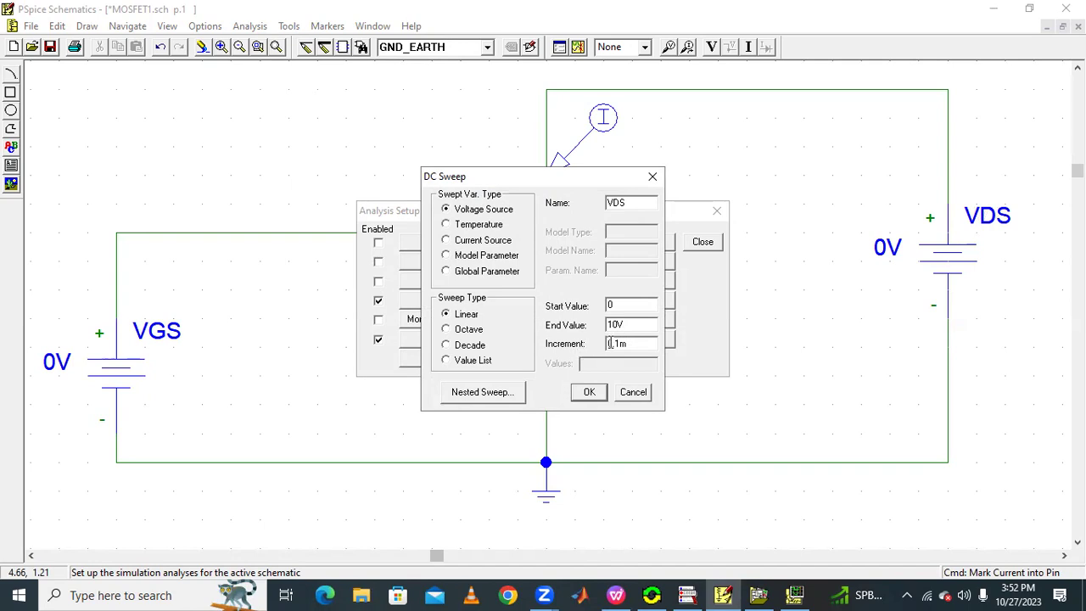
left_click(465, 397)
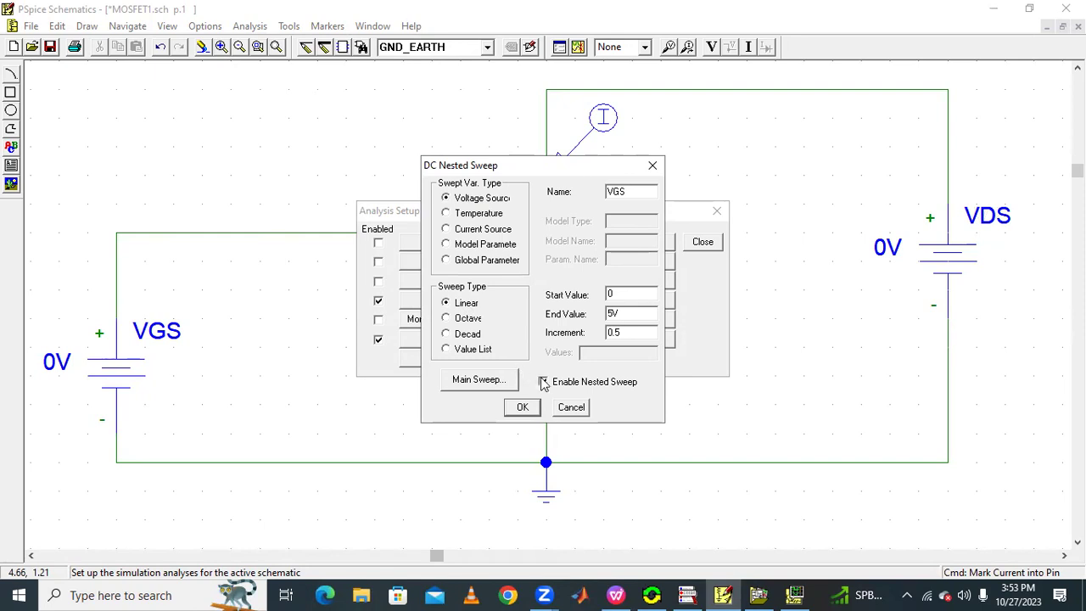
left_click(521, 408)
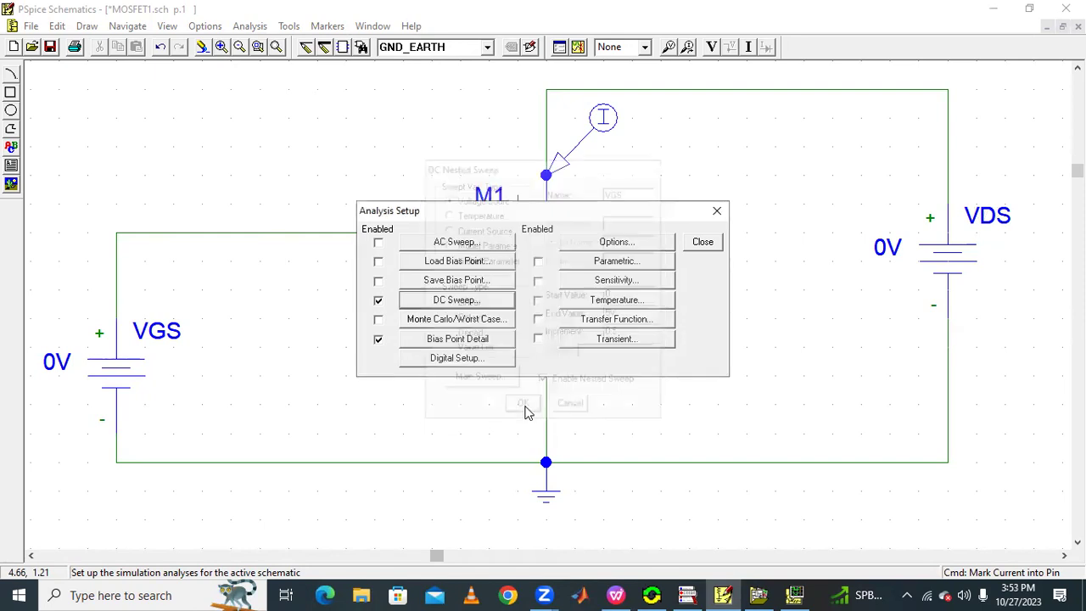
left_click(702, 242)
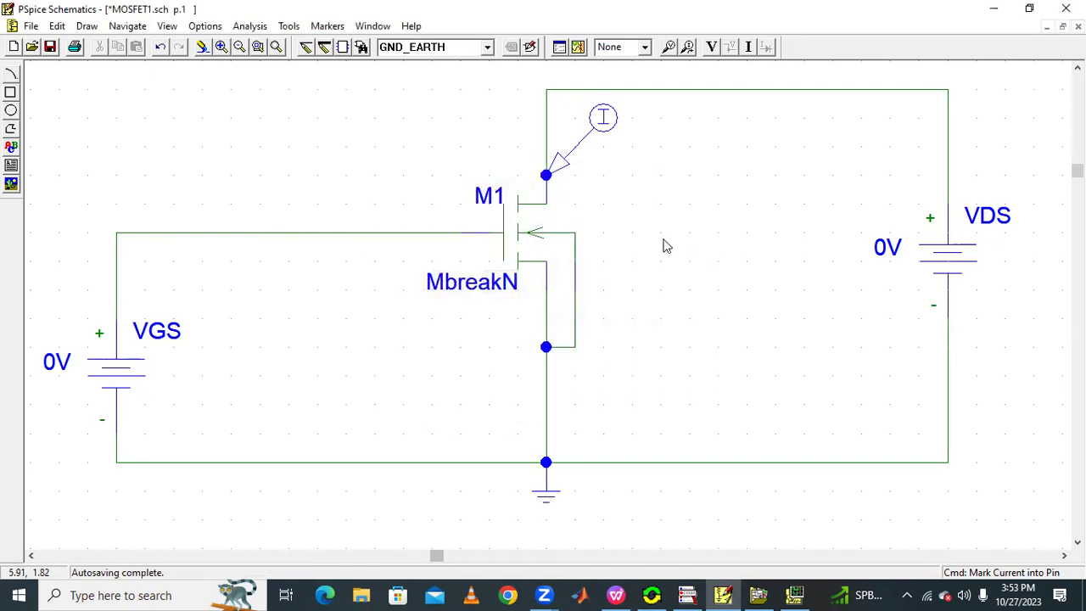
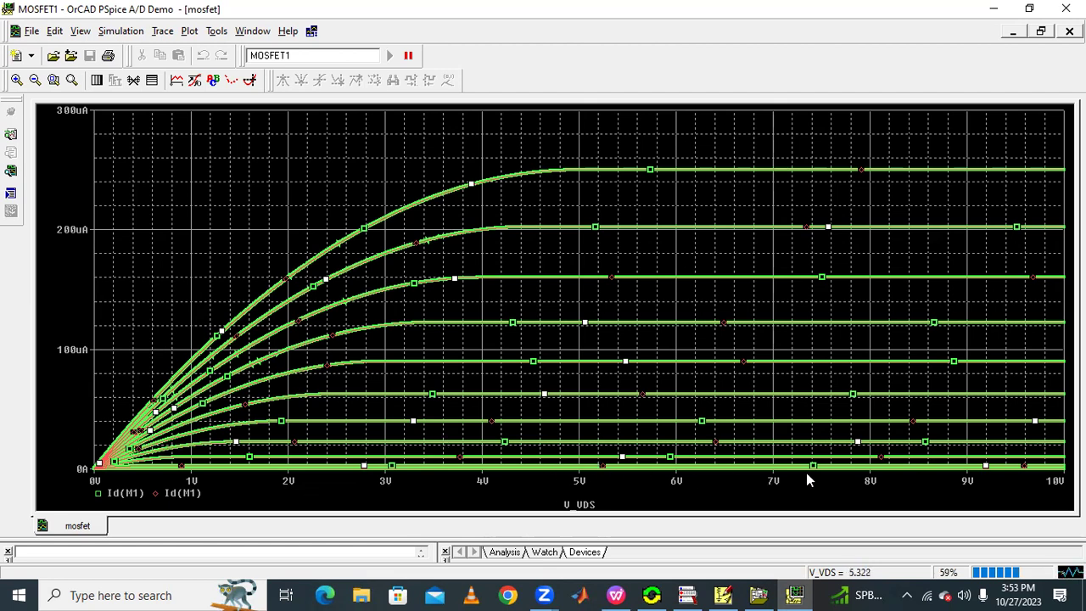
Compare the simulated drain-current plot in PSpice A/D with the schematic and the characteristic curves on slide 5.
left_click(723, 594)
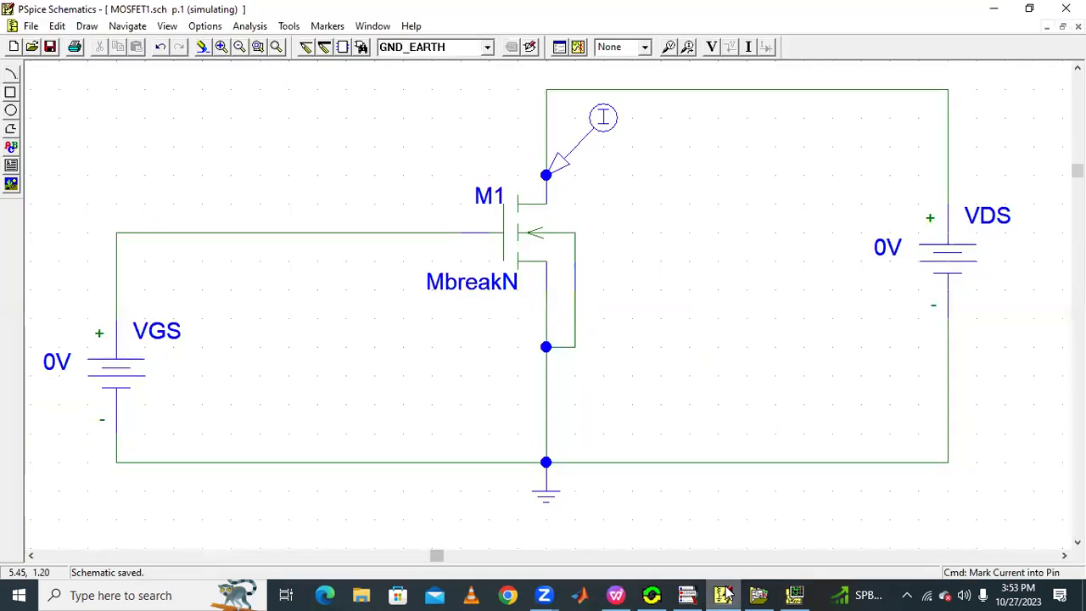
left_click(724, 595)
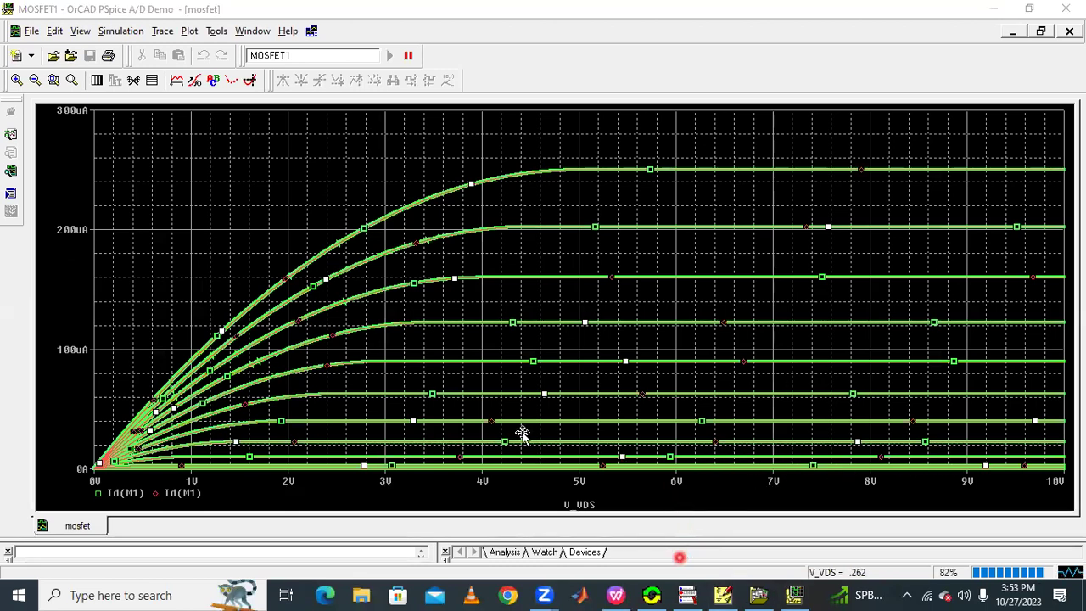
key("alt+Tab")
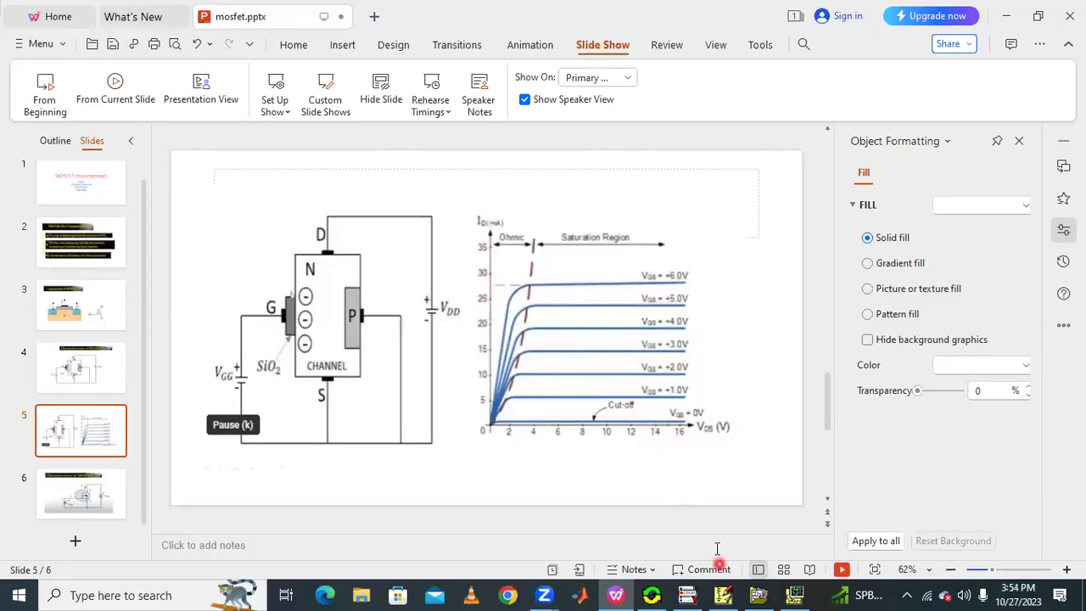
key("alt+Tab")
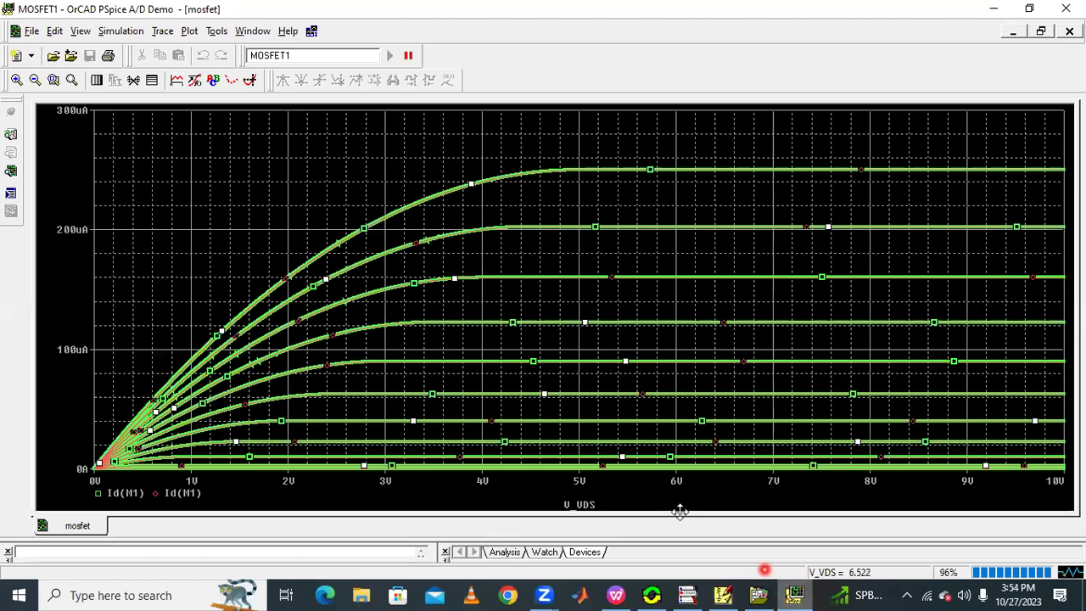
key("F11")
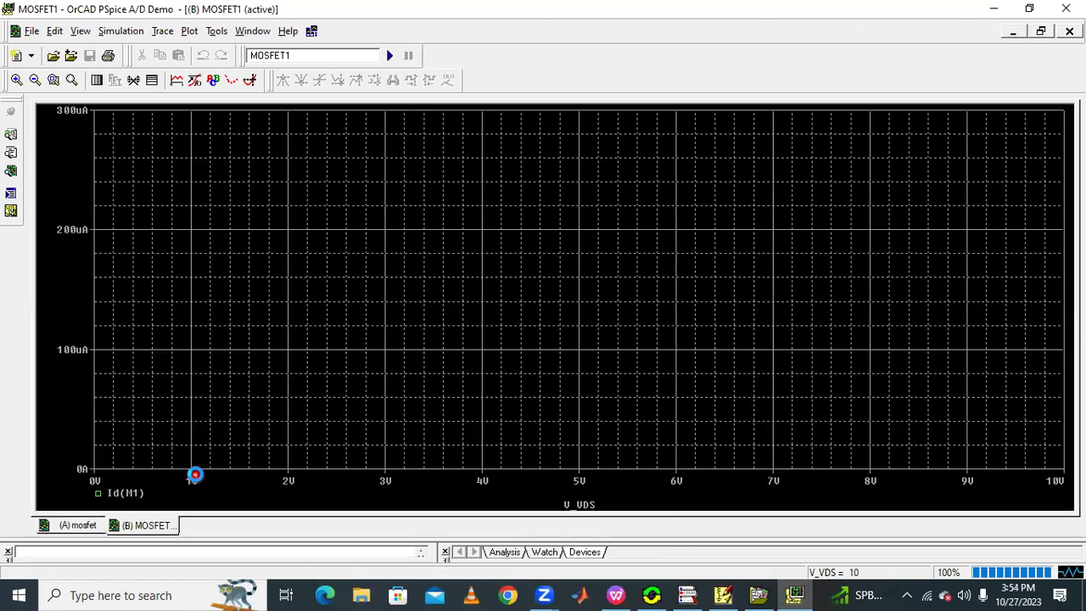
Thicken the Id(M1) traces in the MOSFET1 plot by choosing the fifth line width in the trace properties.
left_click(156, 488)
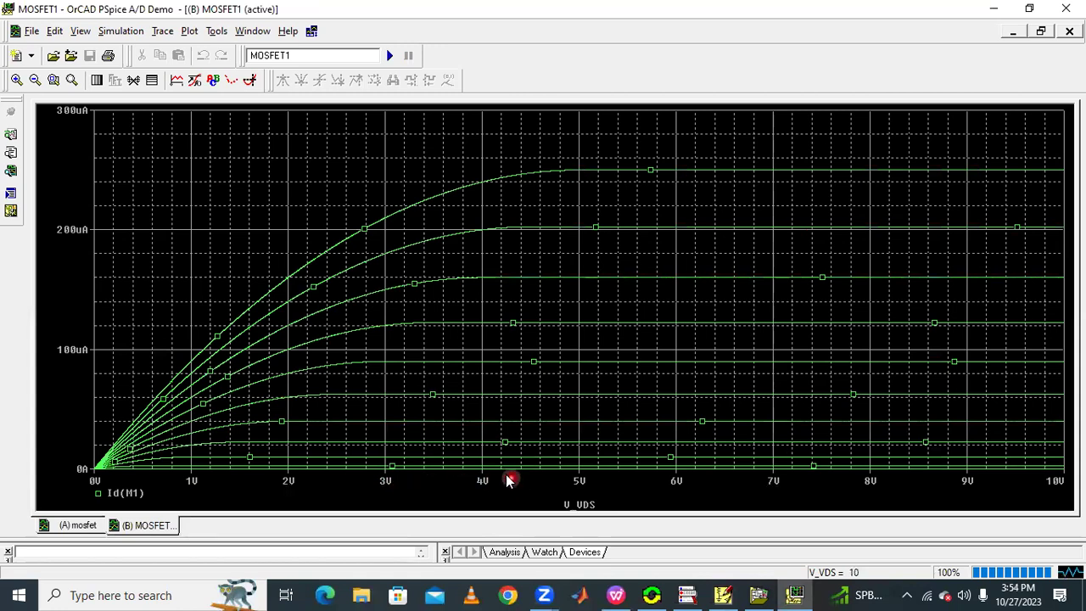
right_click(401, 213)
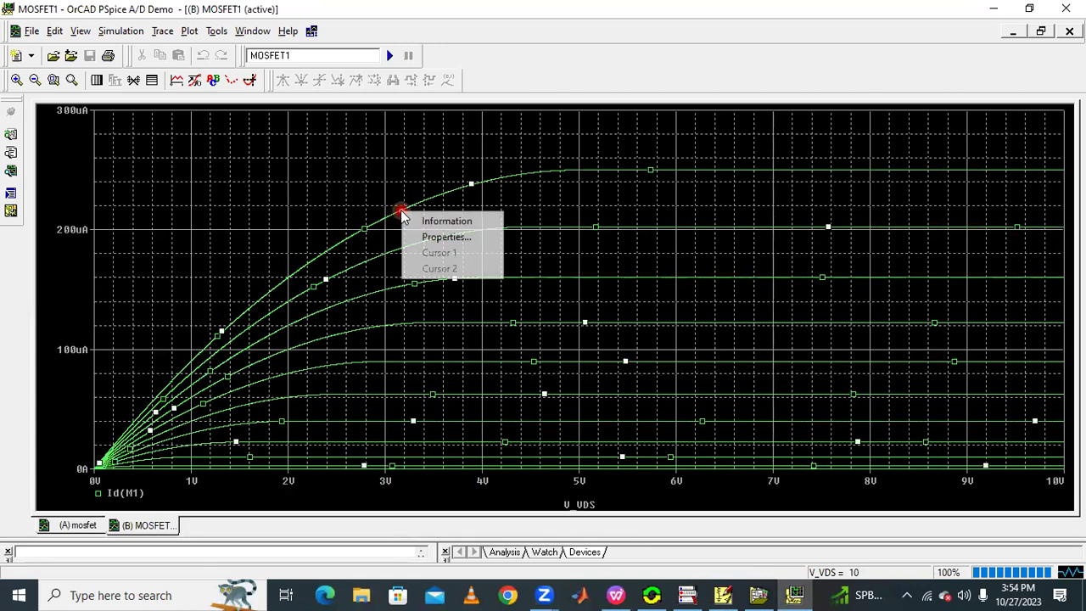
left_click(438, 237)
left_click(104, 136)
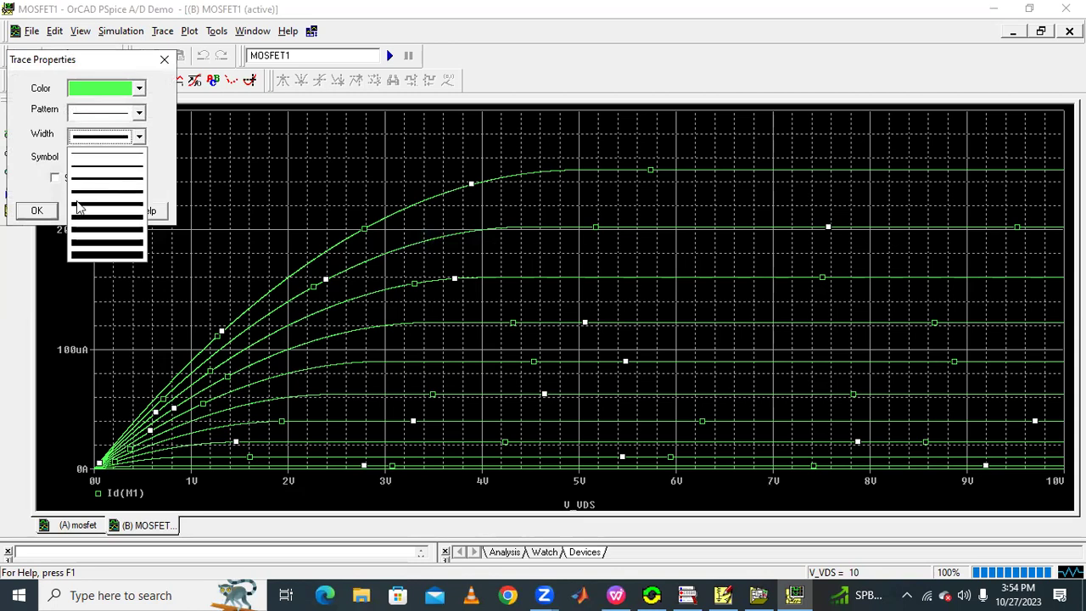
left_click(78, 203)
left_click(36, 210)
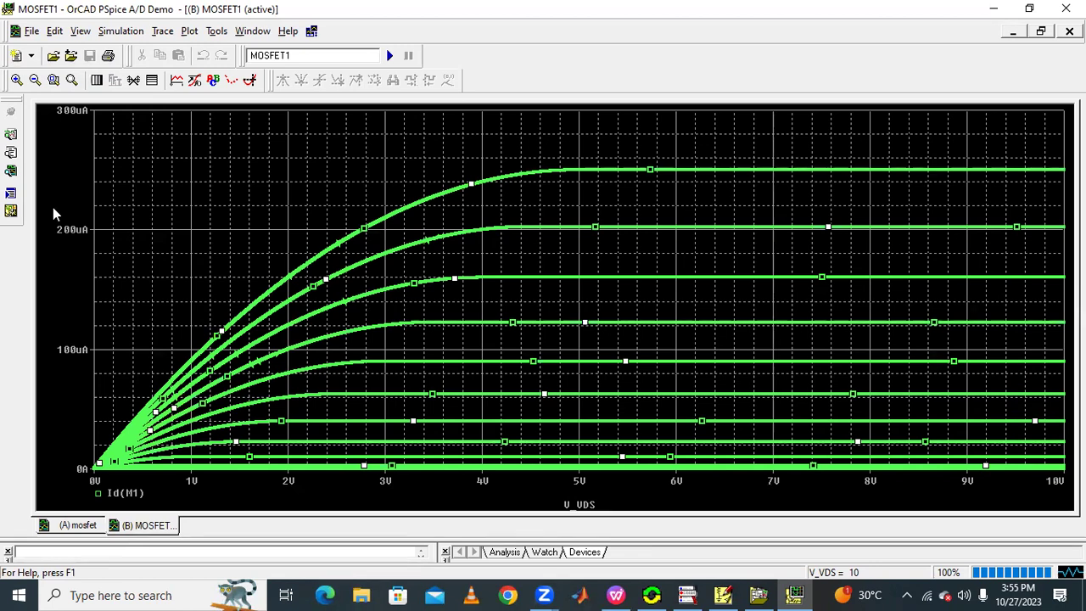
mouse_move(96, 246)
left_mouse_down()
mouse_move(170, 448)
mouse_move(138, 497)
mouse_move(429, 496)
left_mouse_up()
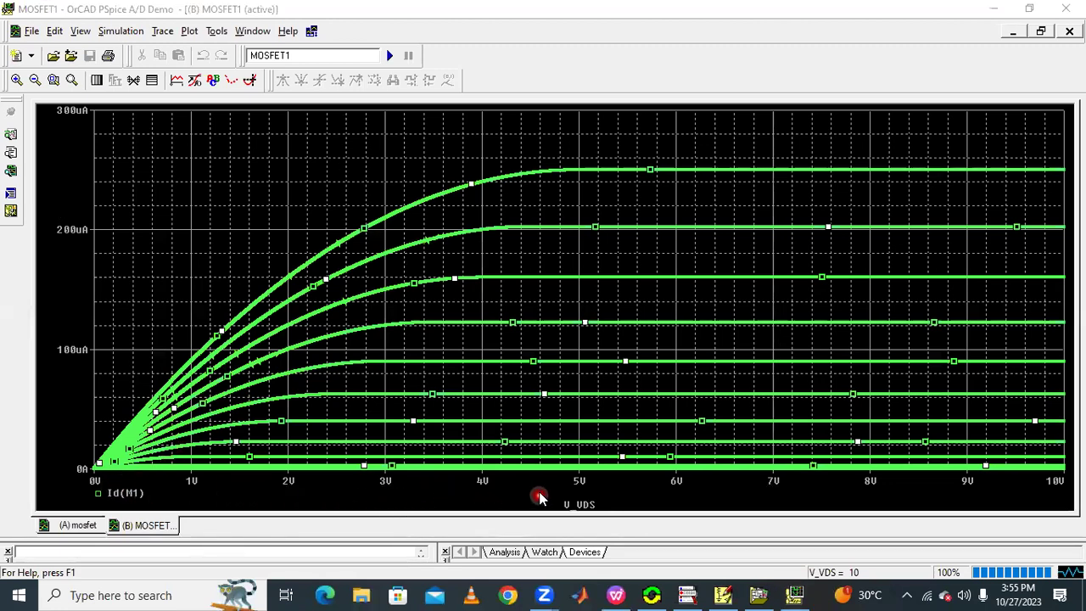